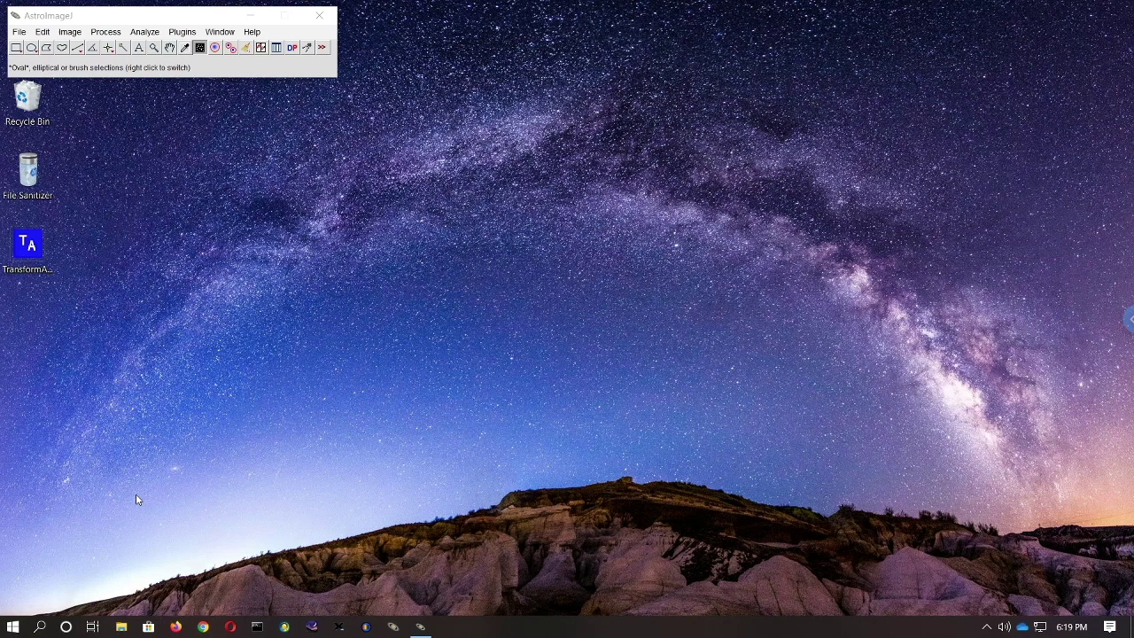
Open B_20180707_LO_Peg-0001.fit from the Calibrated by AIJ folder using File > Open.
left_click(19, 31)
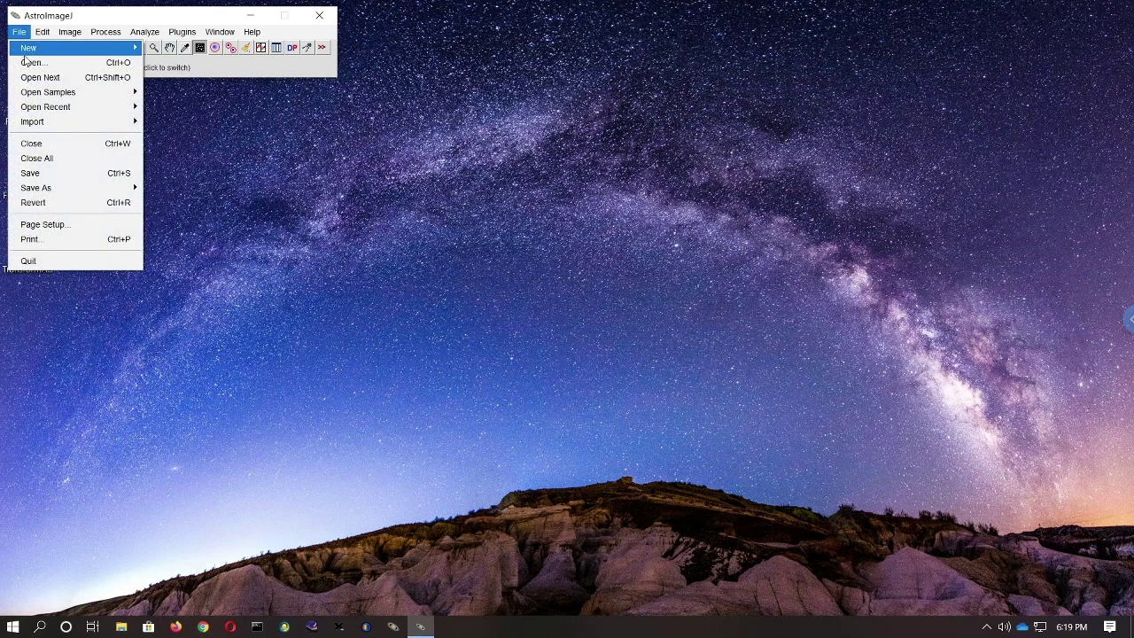
left_click(29, 63)
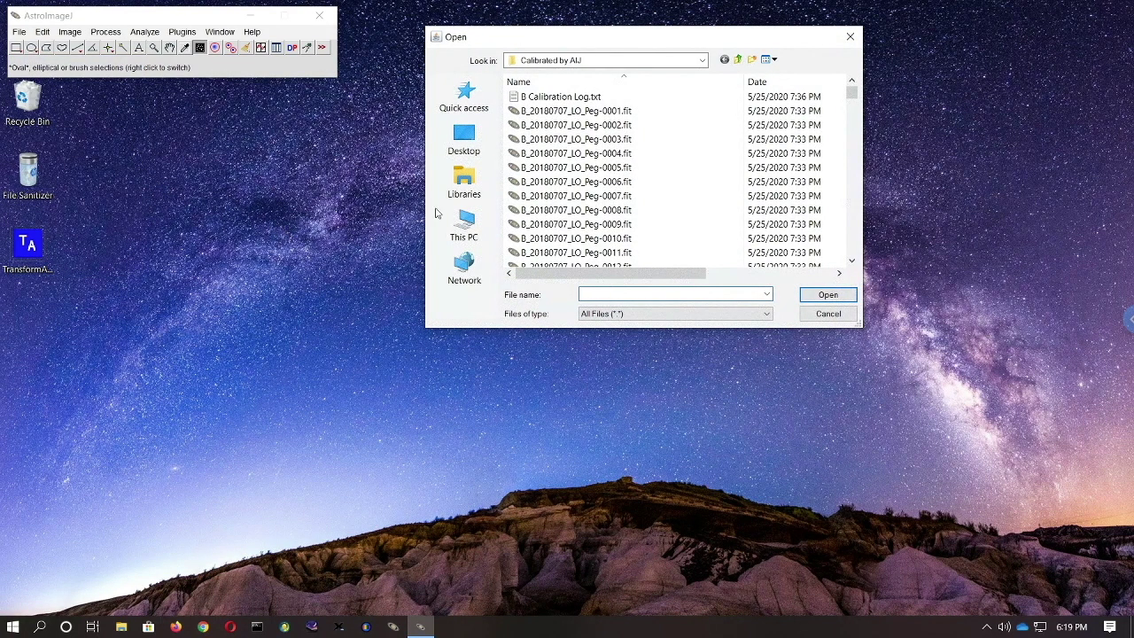
left_click(537, 114)
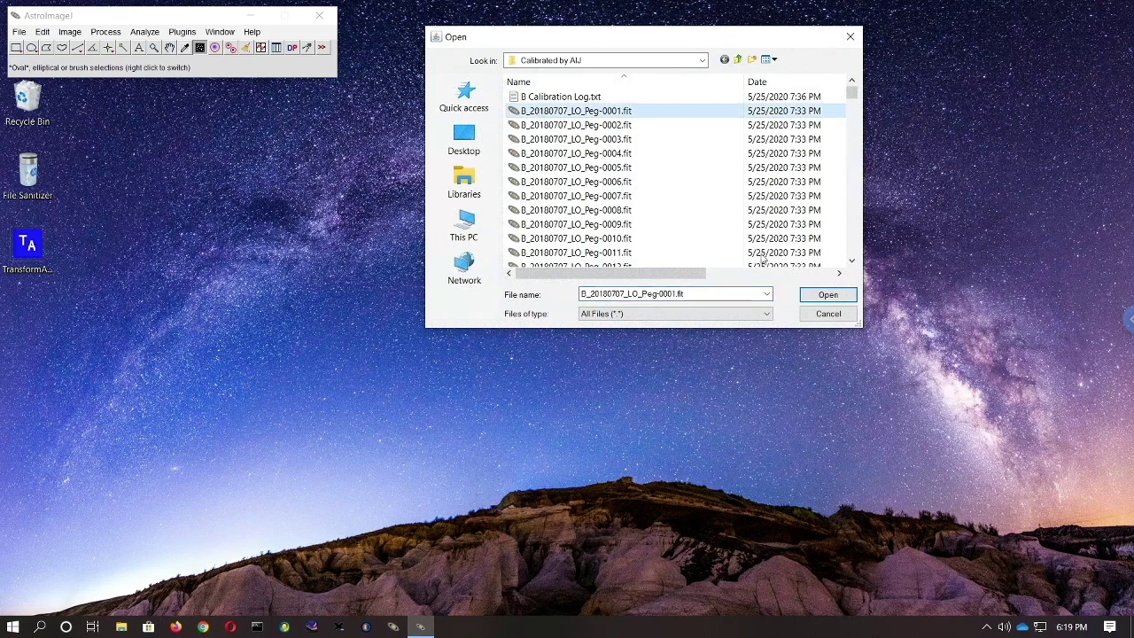
left_click(828, 298)
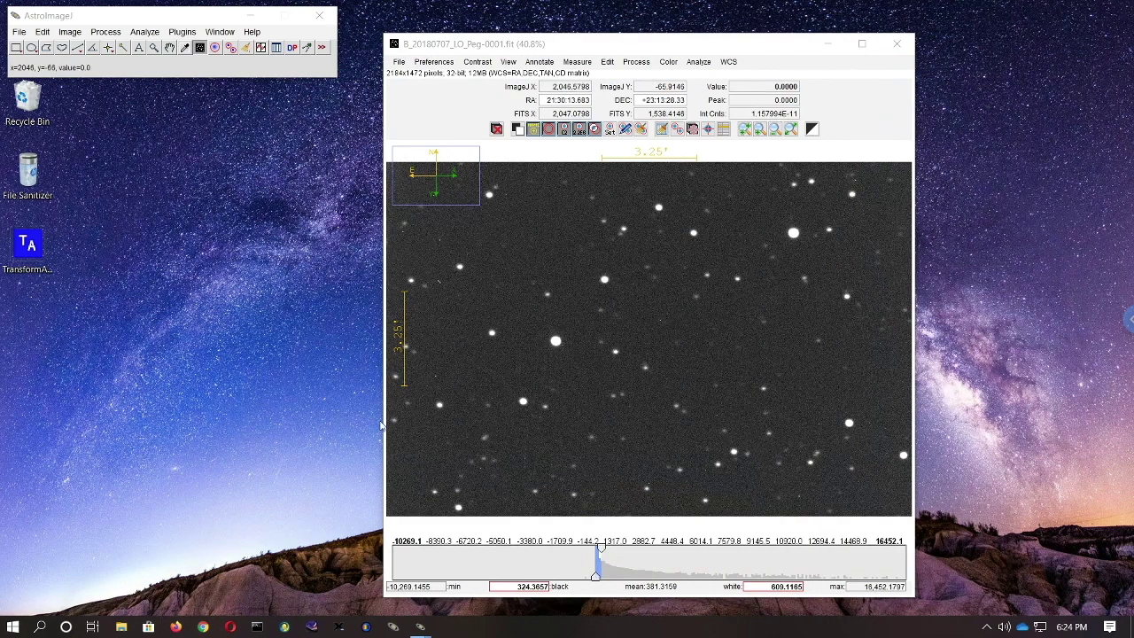
Keep aperture radius 20 with a 30–50 background annulus, and bring up More Settings.
left_click(611, 132)
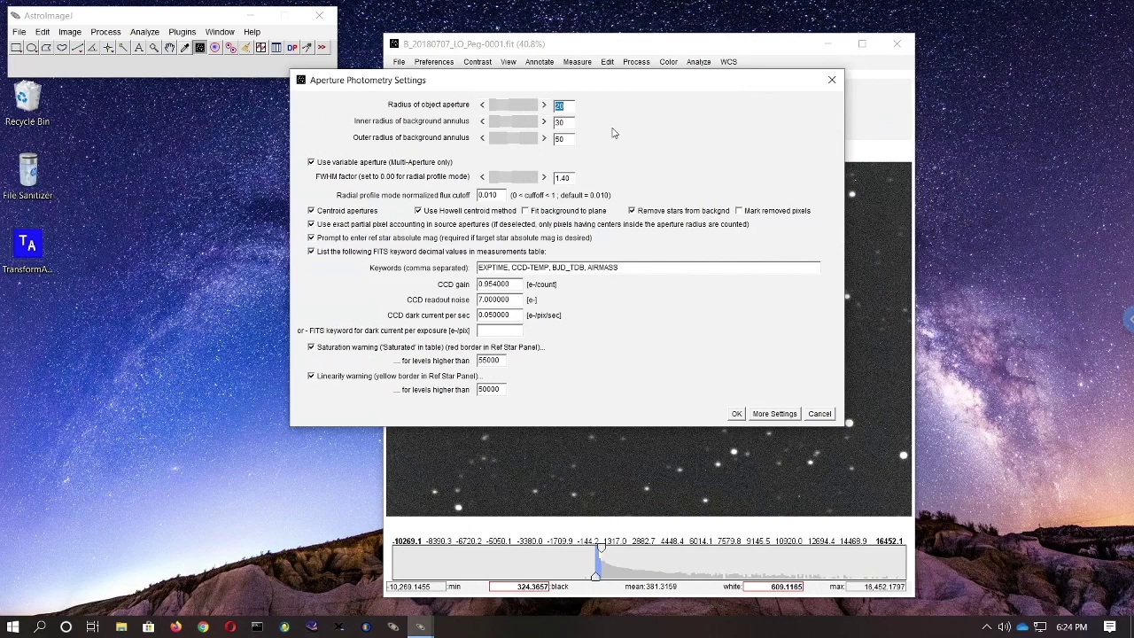
left_click(233, 476)
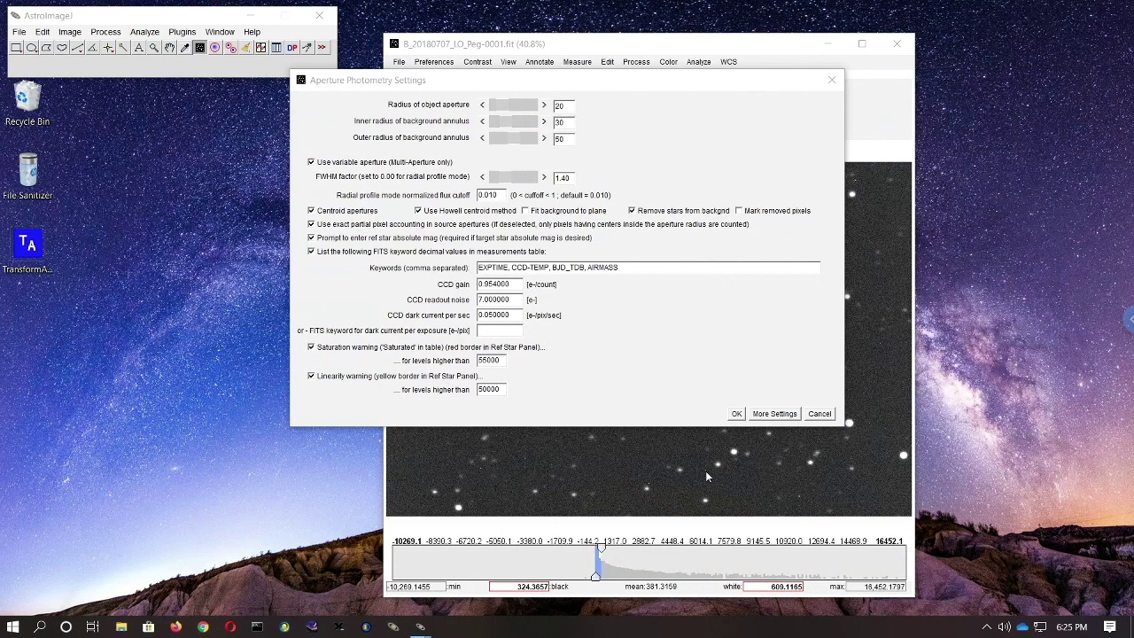
left_click(769, 415)
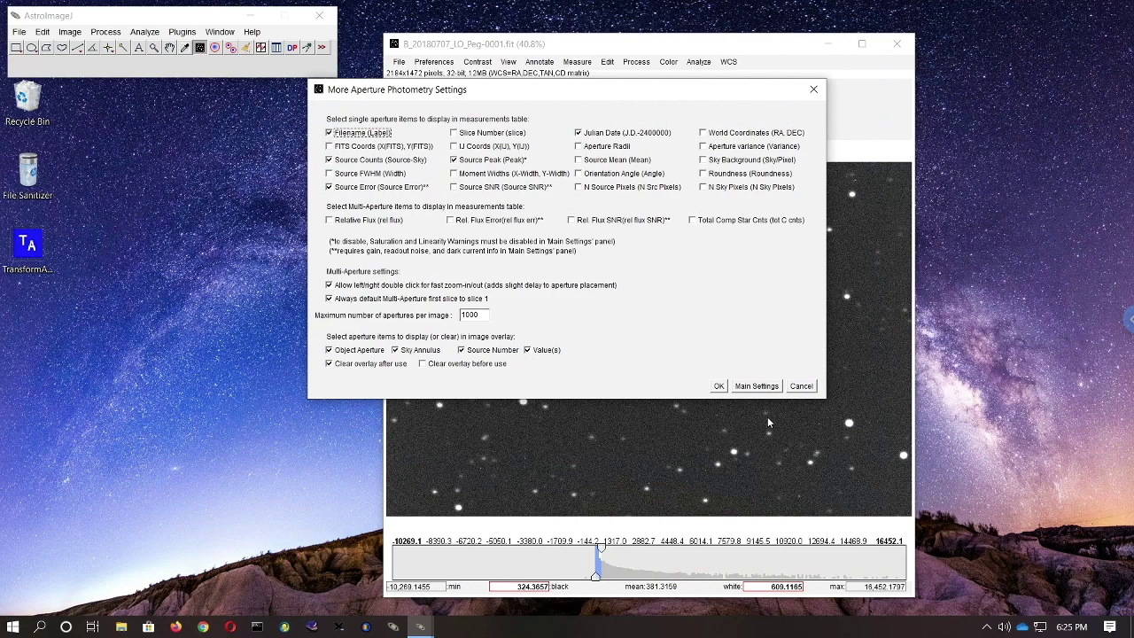
left_click(719, 388)
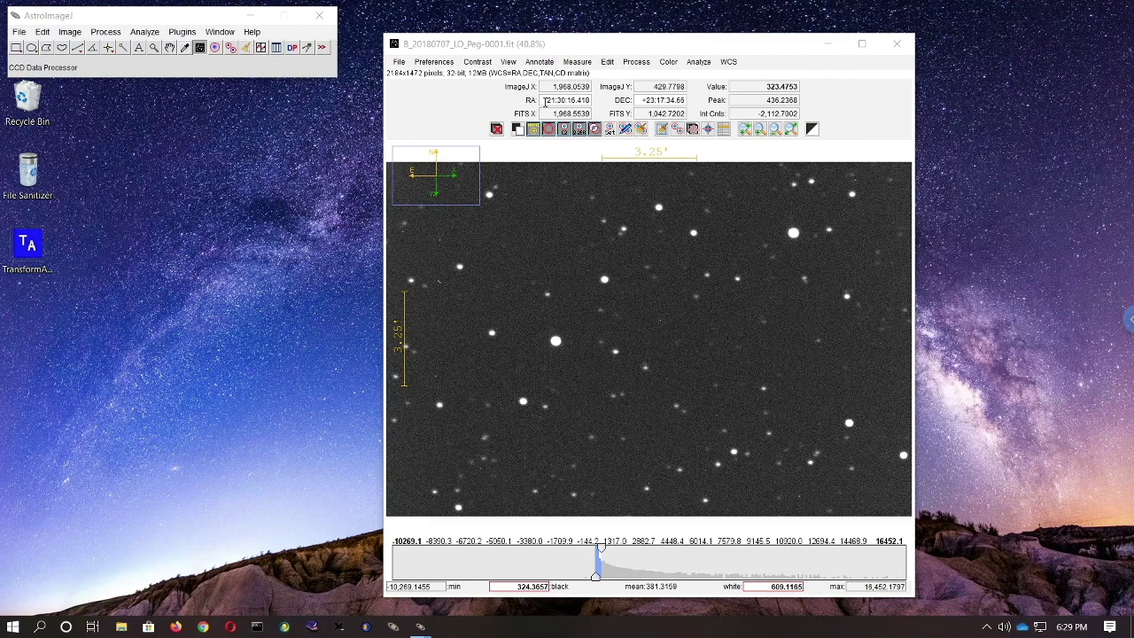
Launch Multi-Aperture with radii 20/30/50 and begin placing apertures.
left_click(231, 51)
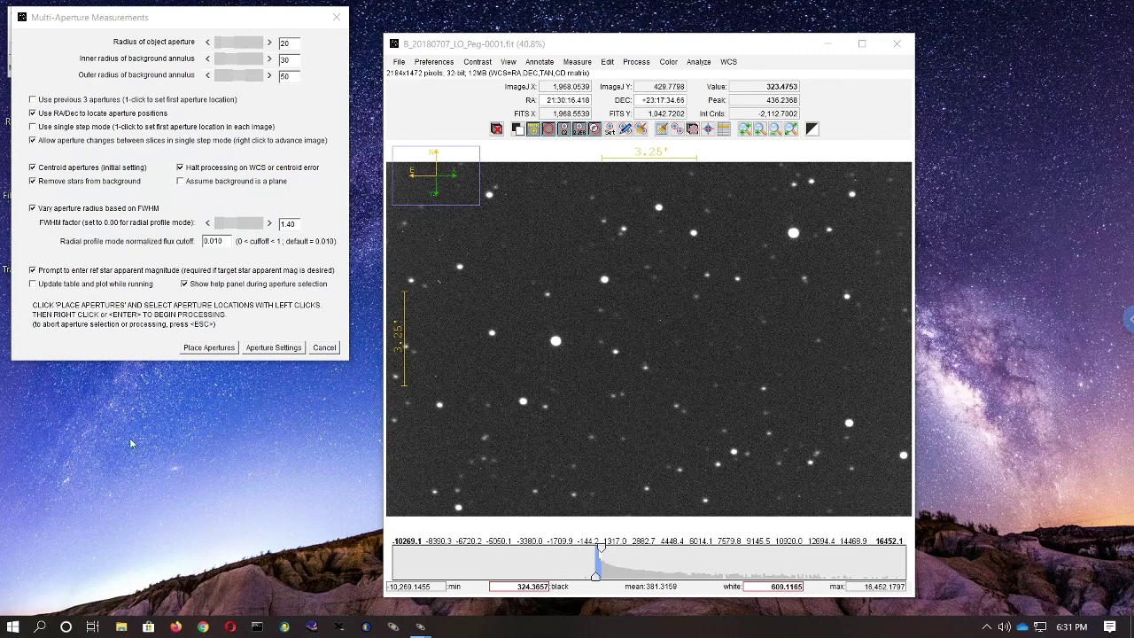
left_click(202, 347)
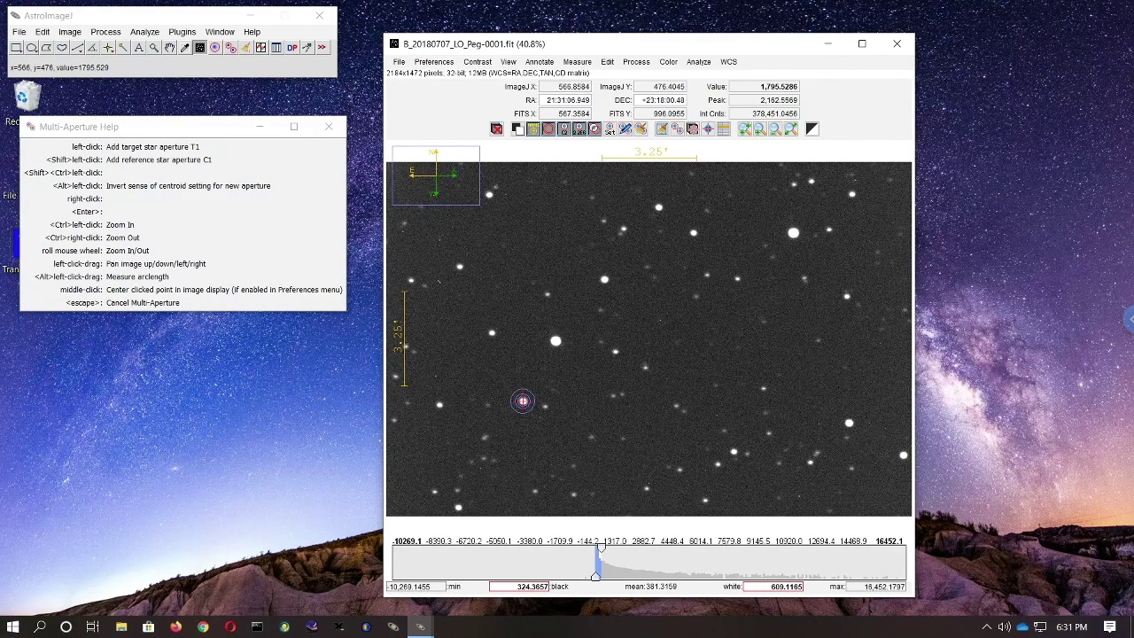
Add reference aperture C1 on the lower-left star with magnitude 12.57.
left_click(523, 401, "shift")
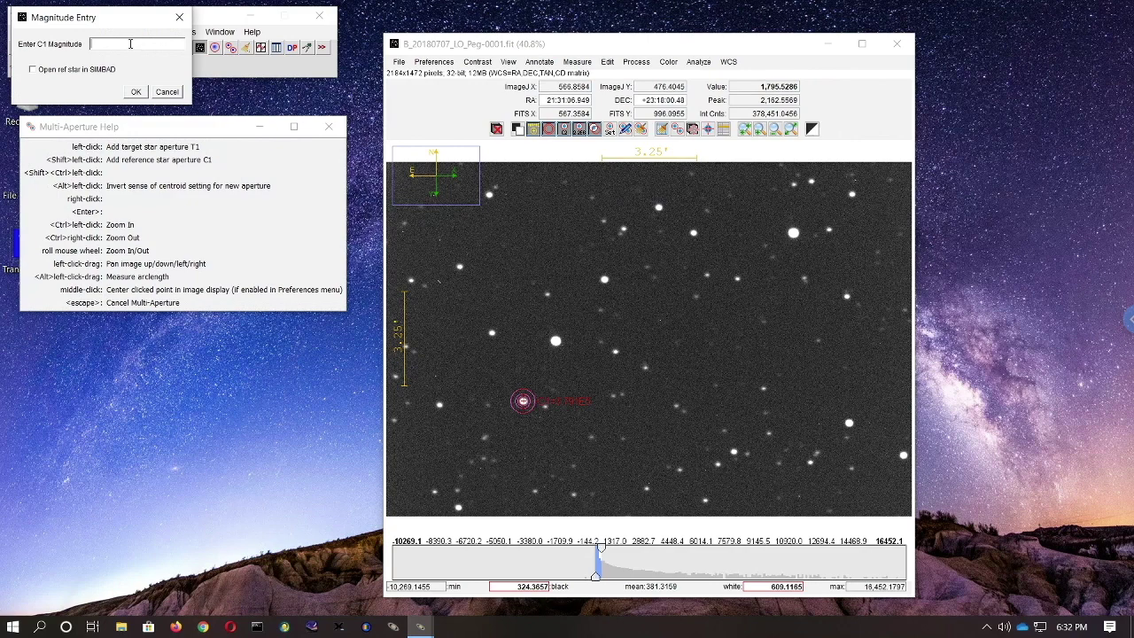
type("12.57")
left_click(136, 93)
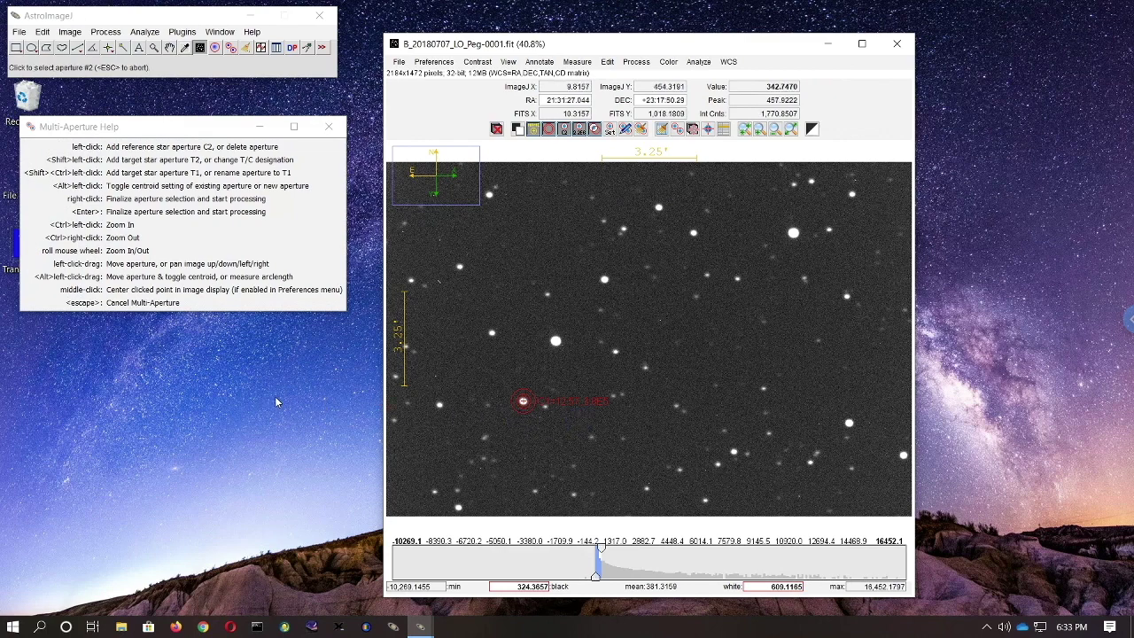
Place target apertures T2 and T3 on two more stars and process the photometry.
left_click(100, 426)
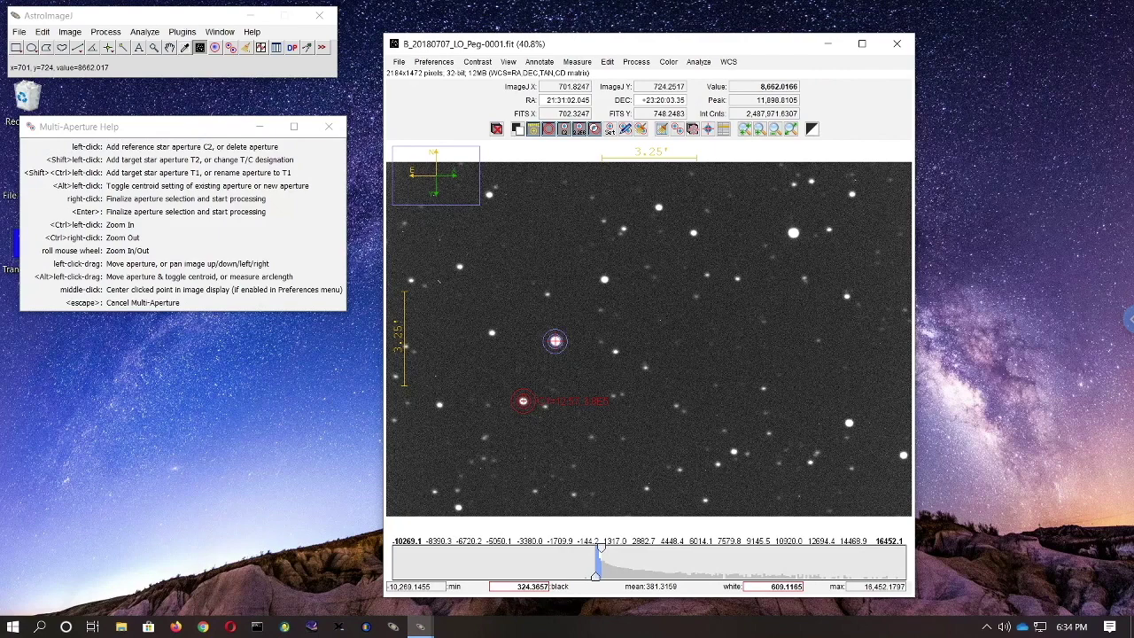
left_click(554, 341, "shift")
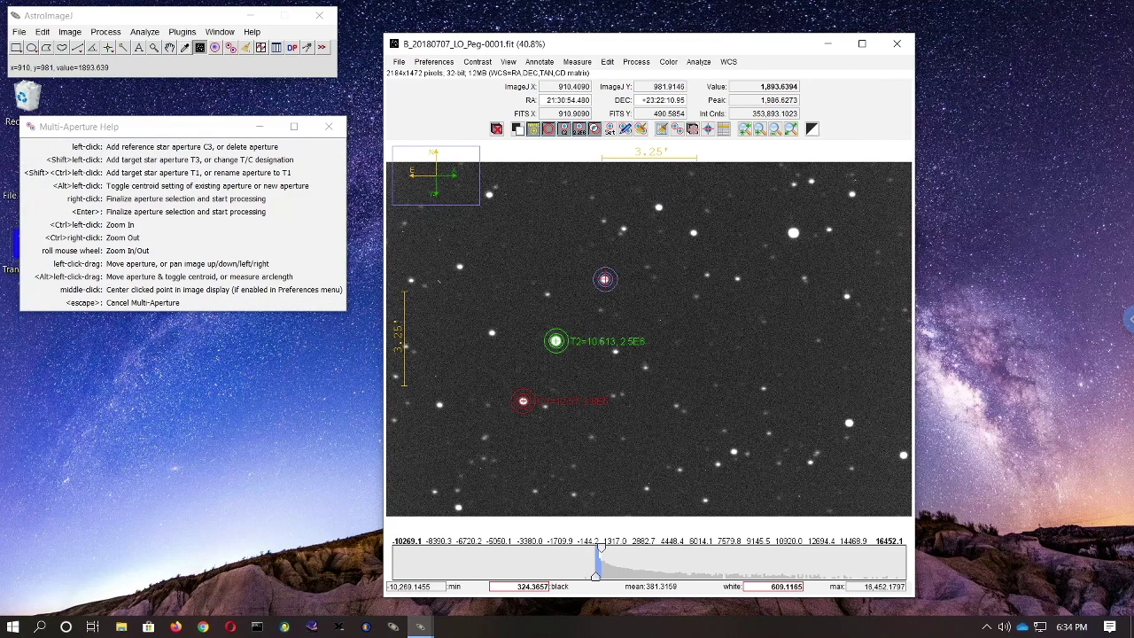
left_click(604, 279, "shift")
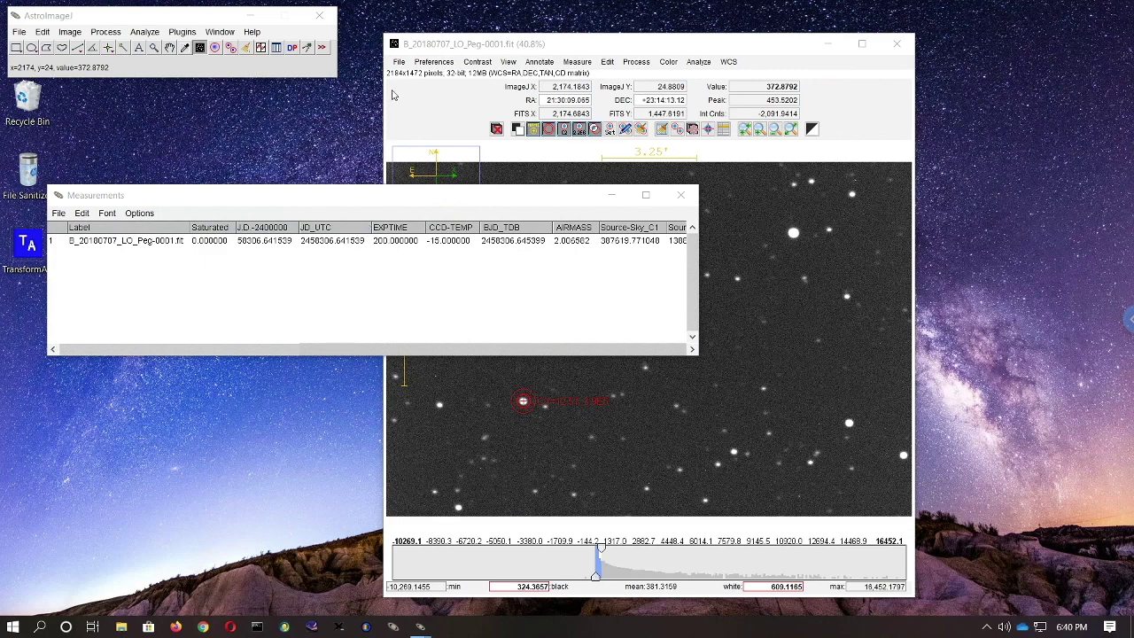
Export the apertures as 00_B_LOpeg_GSC2188-1288_GSC2188-0700.radec in Calibrated by AIJ.
left_click(400, 62)
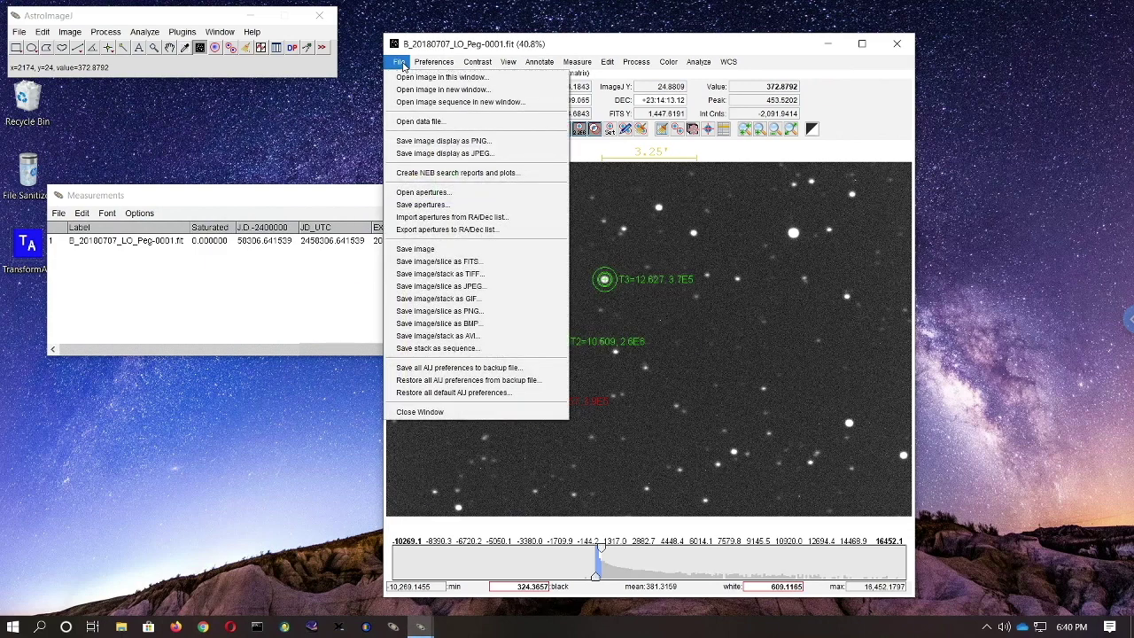
left_click(420, 230)
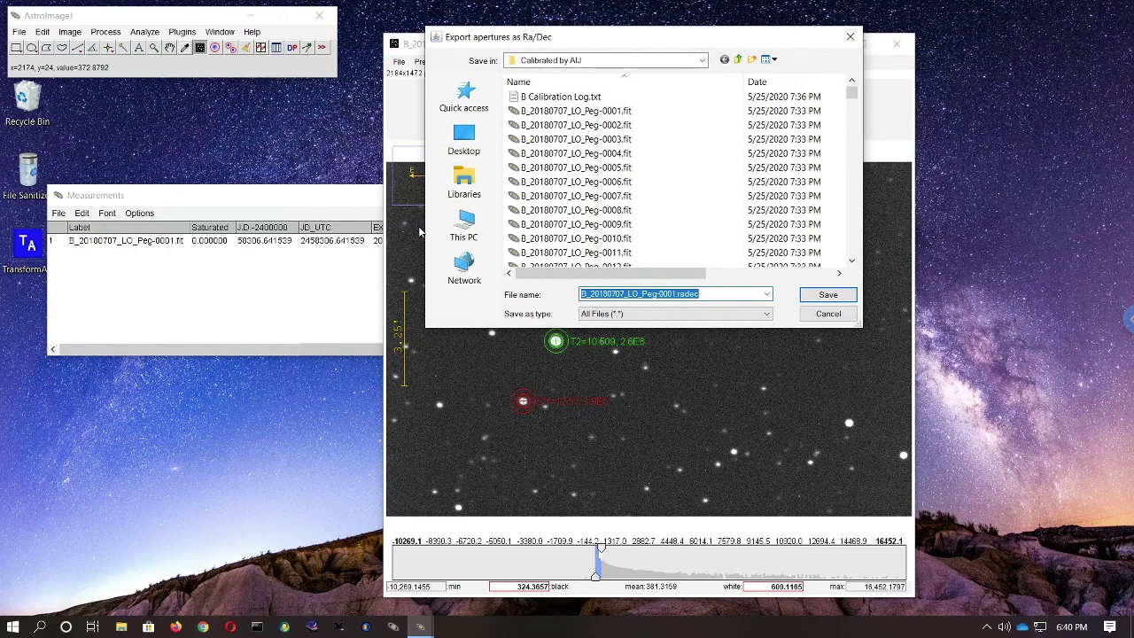
left_click(675, 293)
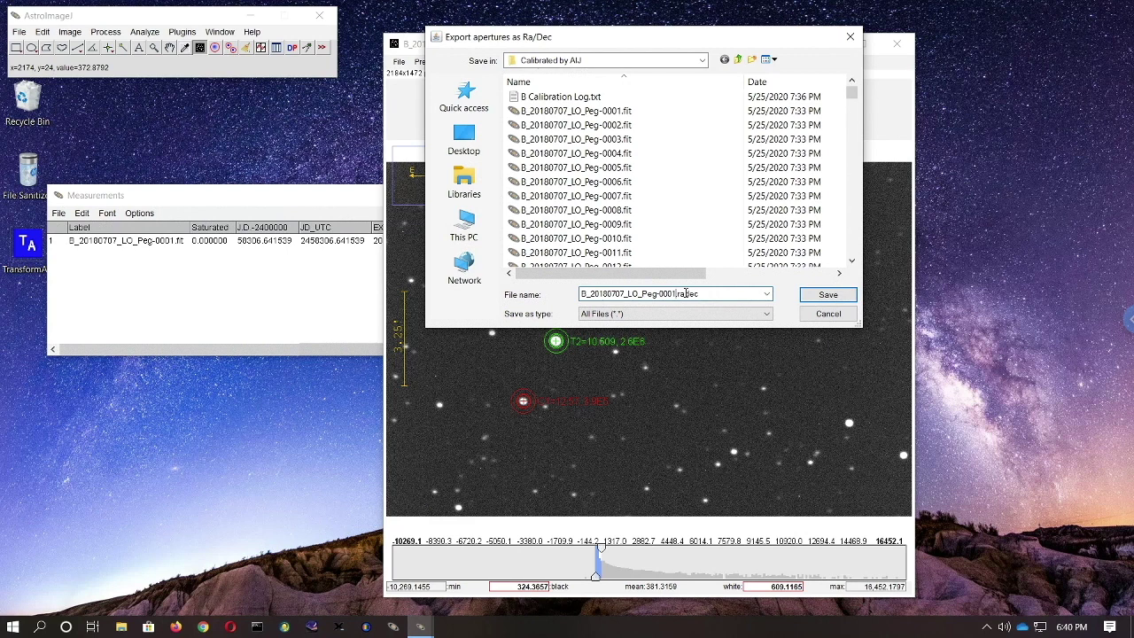
key("BackSpace")
key("BackSpace")
key("BackSpace")
key("BackSpace")
key("BackSpace")
key("BackSpace")
key("BackSpace")
key("BackSpace")
key("BackSpace")
key("BackSpace")
key("BackSpace")
key("BackSpace")
key("BackSpace")
key("BackSpace")
key("BackSpace")
key("BackSpace")
key("BackSpace")
key("BackSpace")
key("BackSpace")
key("BackSpace")
type("LOpeg_")
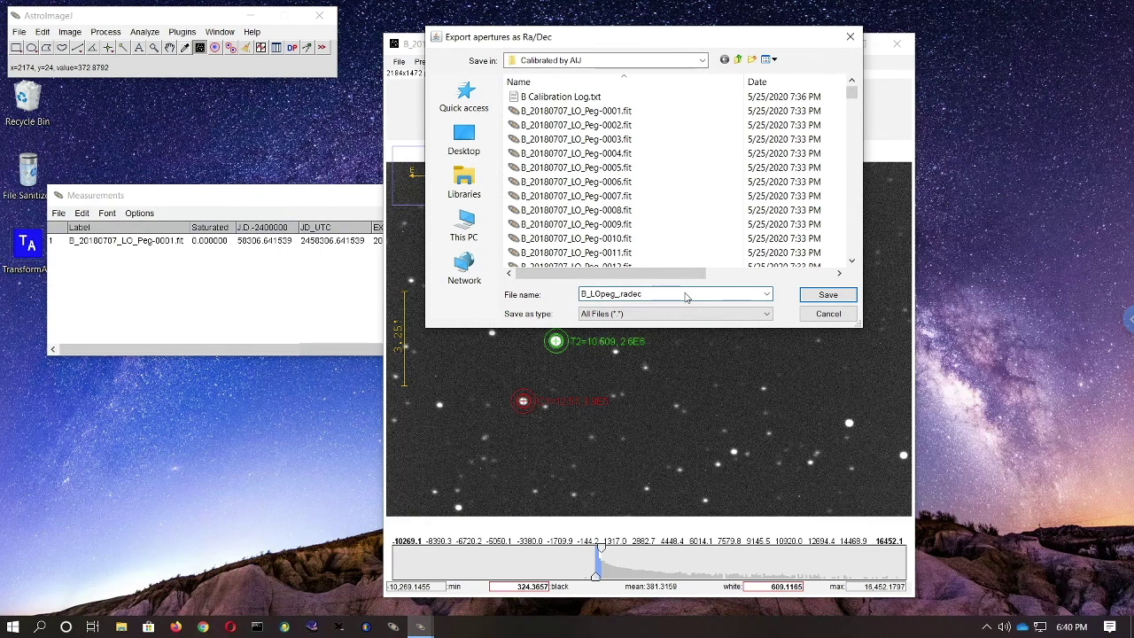
type("GSC2188-12")
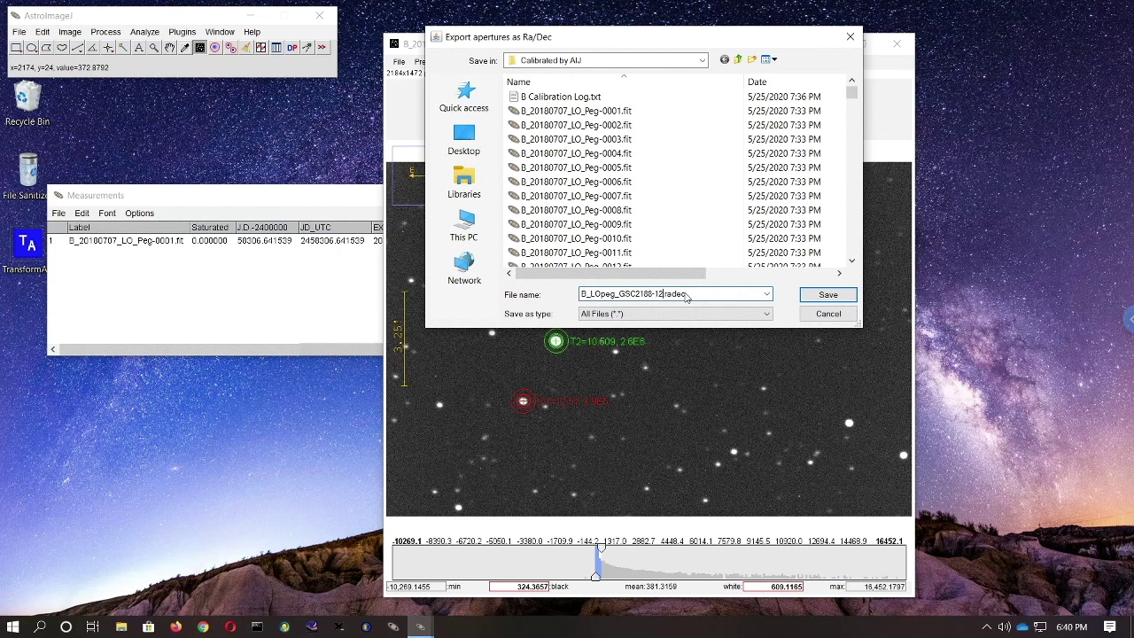
type("88")
type("_")
type("GSC21")
type("88-")
type("0700.")
type("00_")
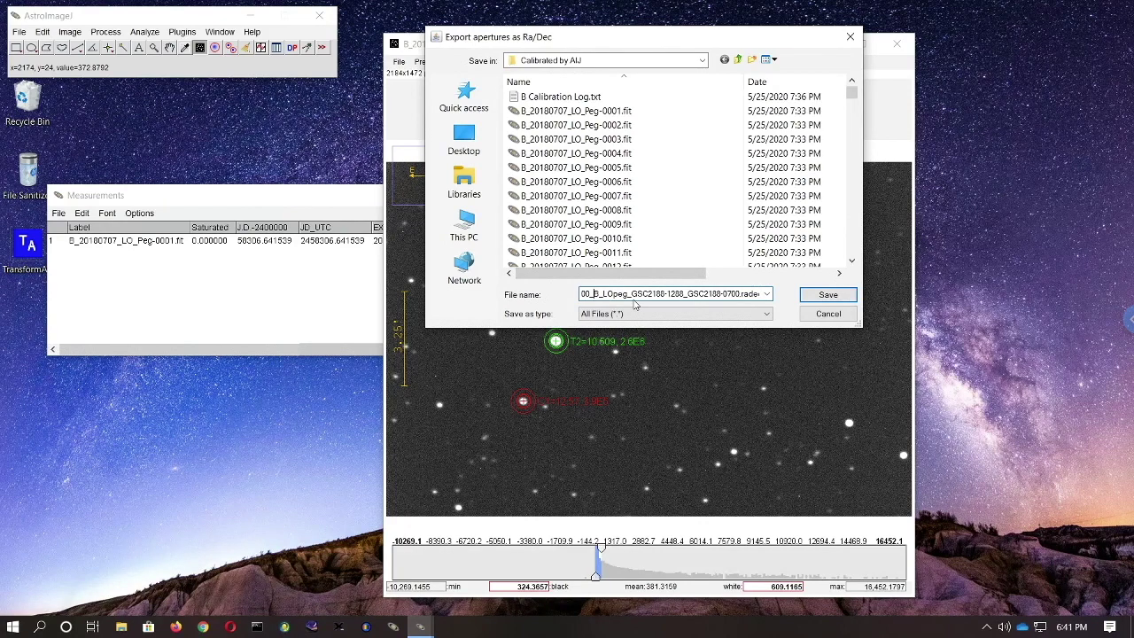
left_click(828, 295)
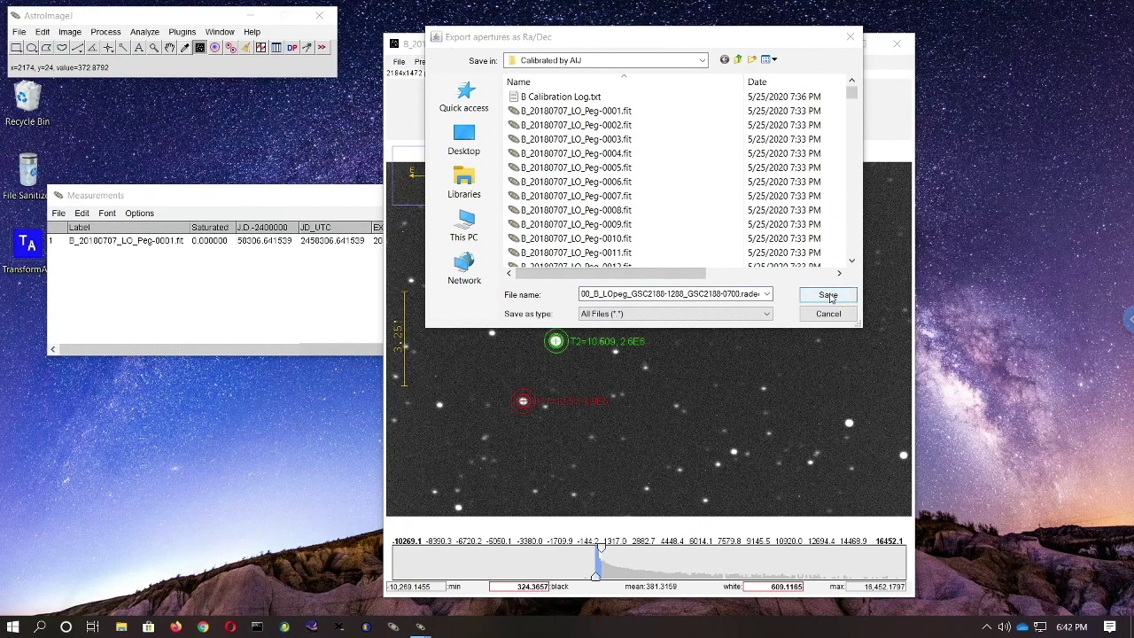
Close the Measurements table and the LO Peg image window.
left_click(345, 198)
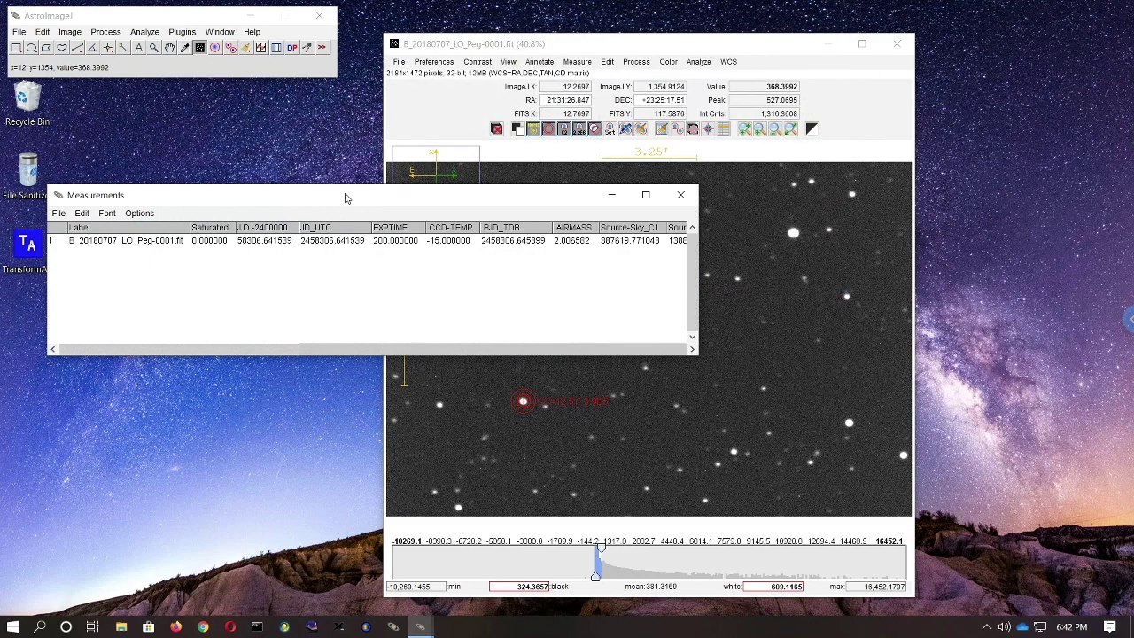
left_click(681, 196)
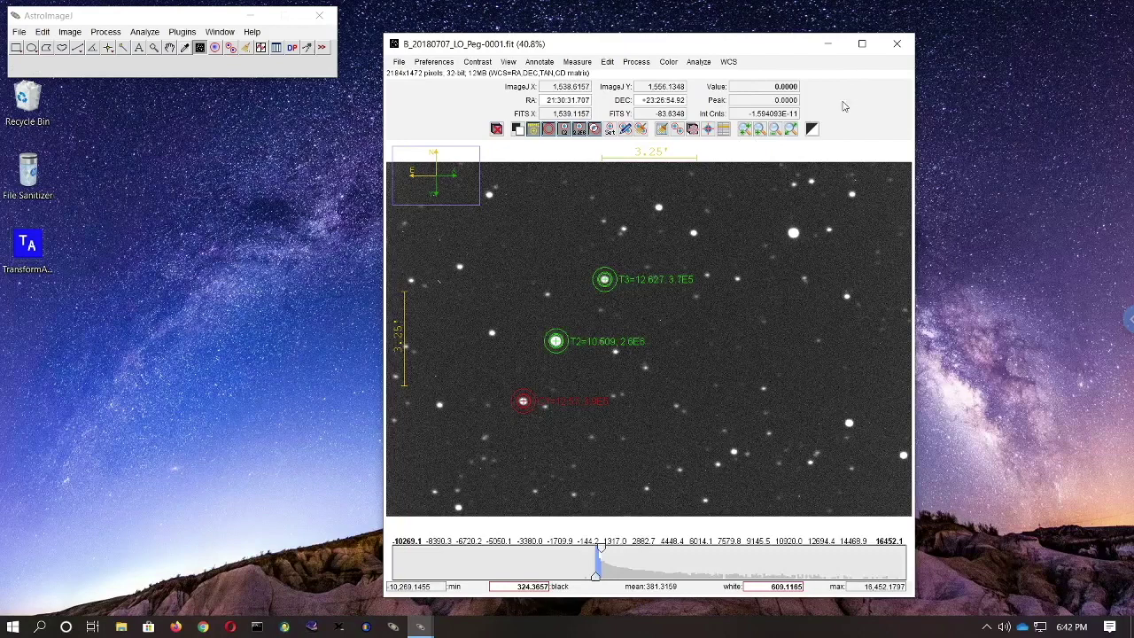
left_click(898, 44)
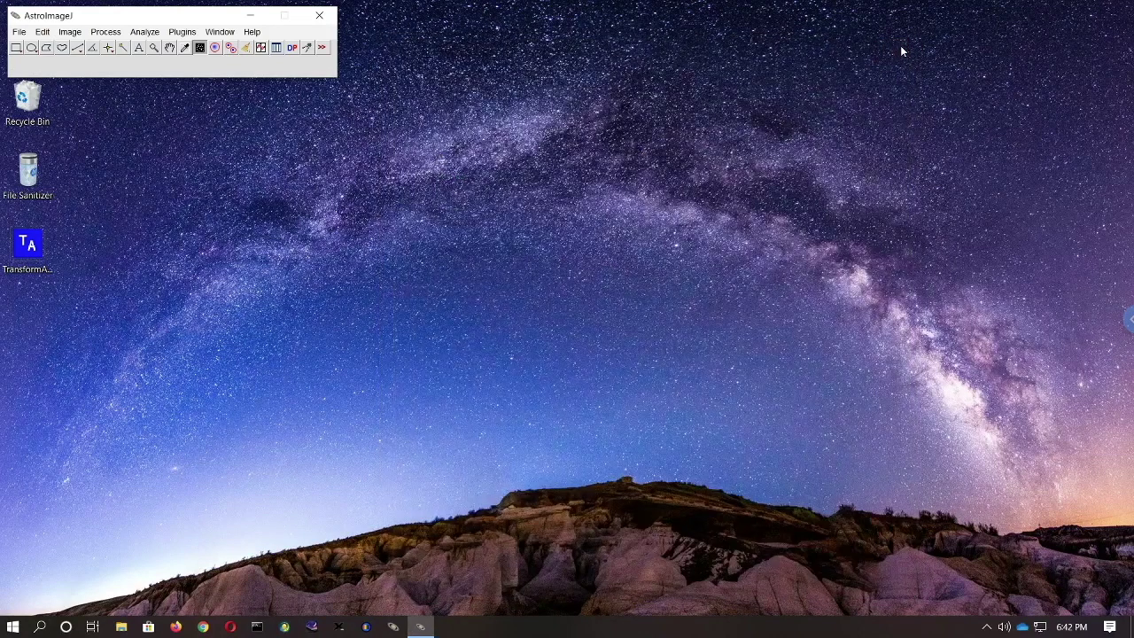
left_click(235, 437)
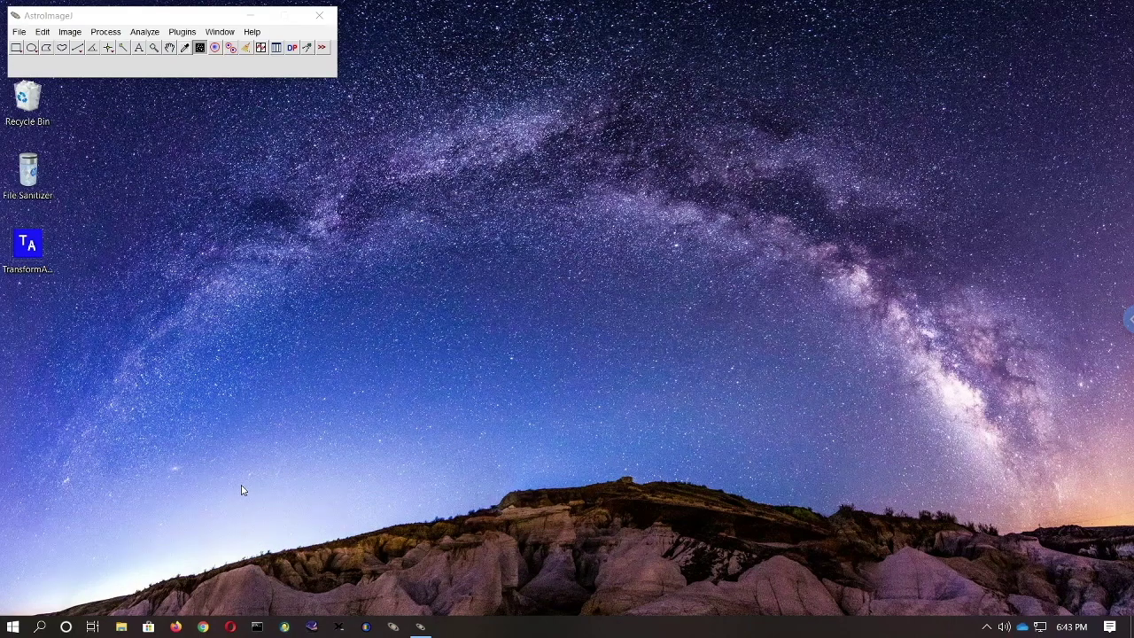
Browse Pictures > LO Pegasi > 2018_0707_0708_0709 > Calibrated by AIJ and open the B .radec file.
left_click(124, 628)
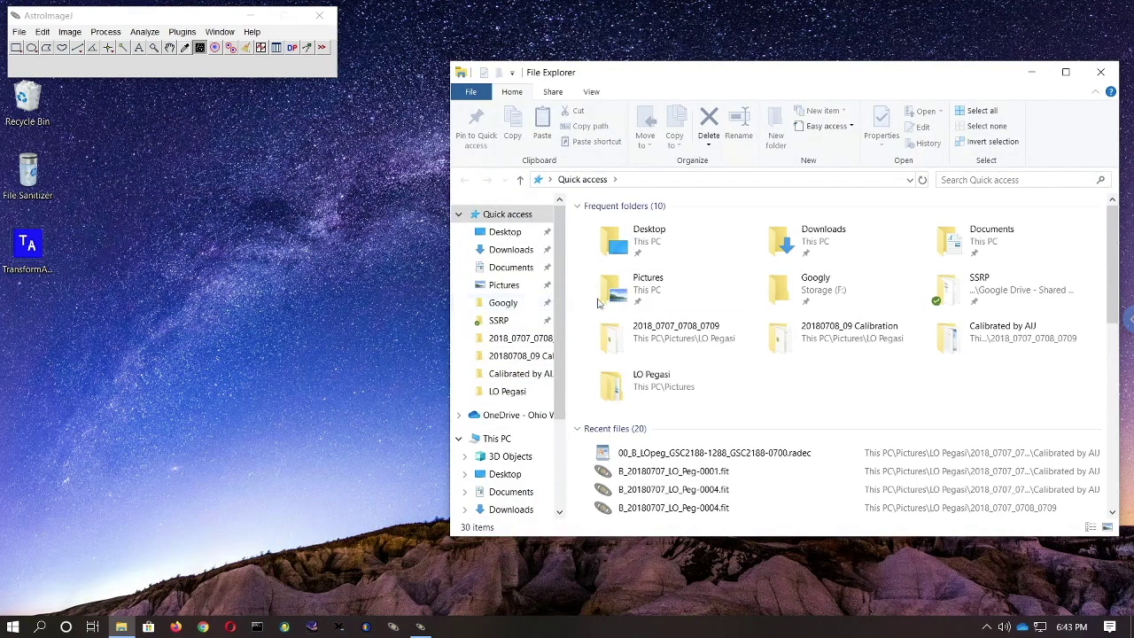
double_click(637, 292)
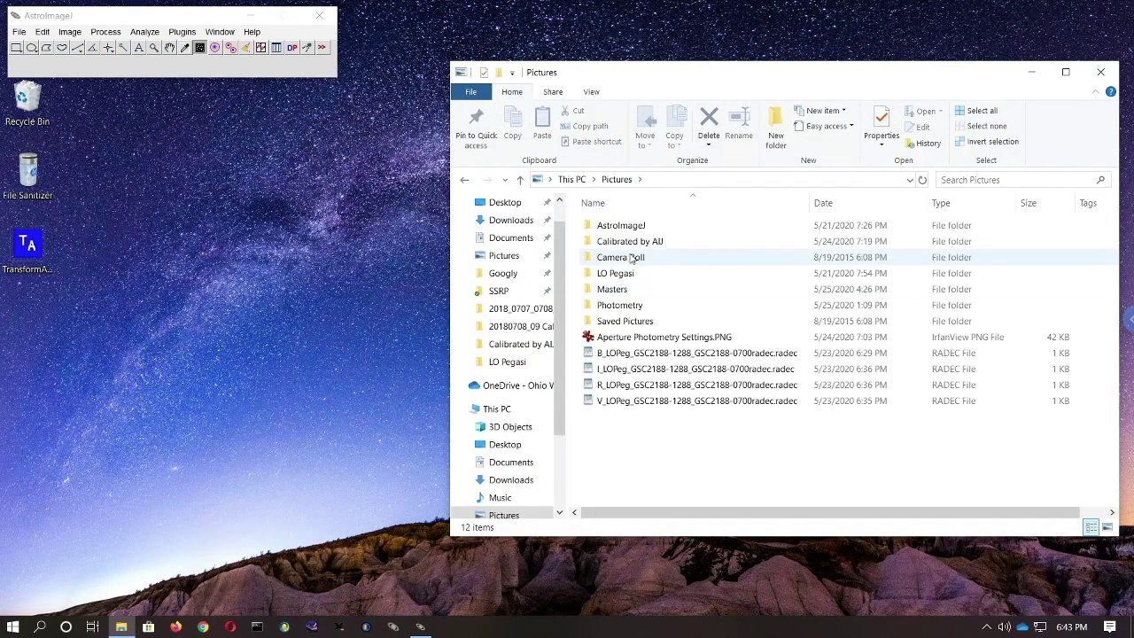
double_click(621, 275)
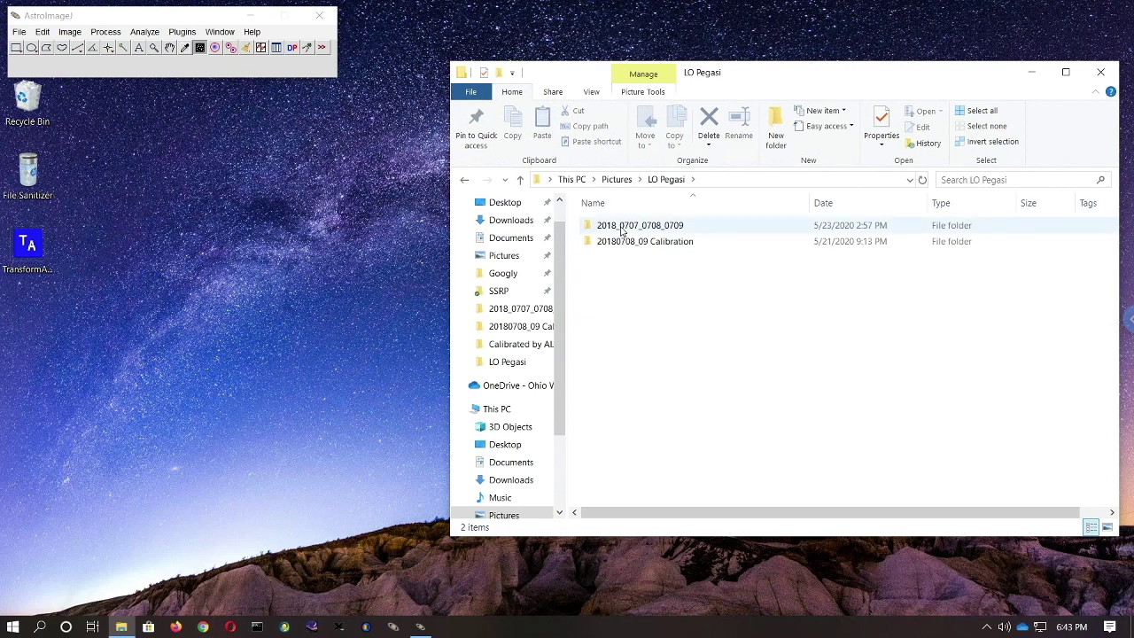
double_click(624, 227)
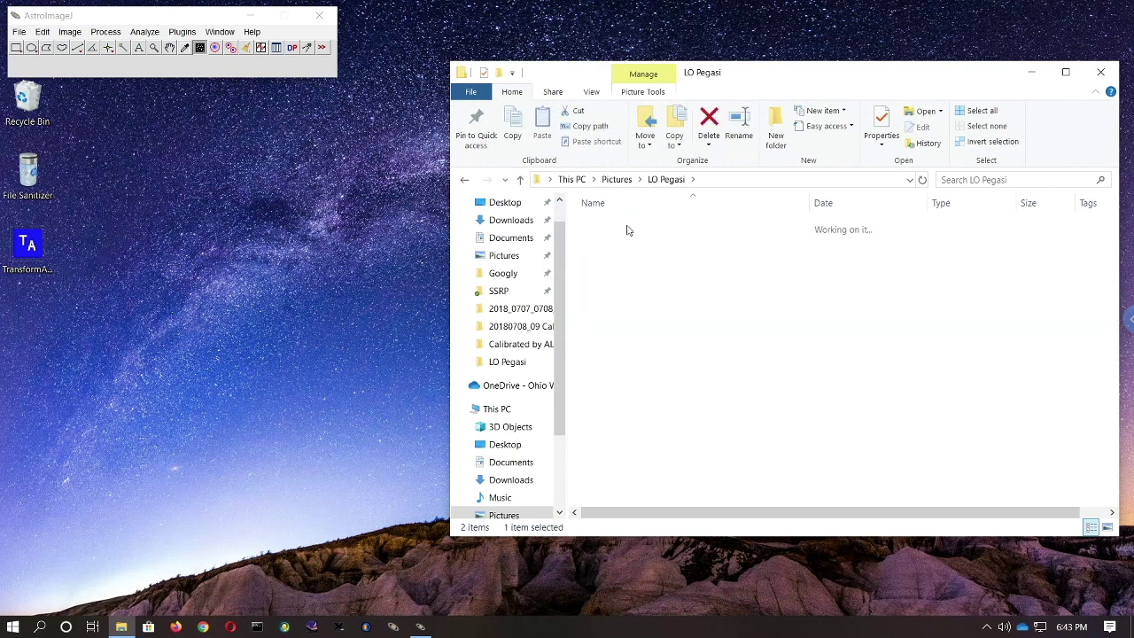
double_click(627, 228)
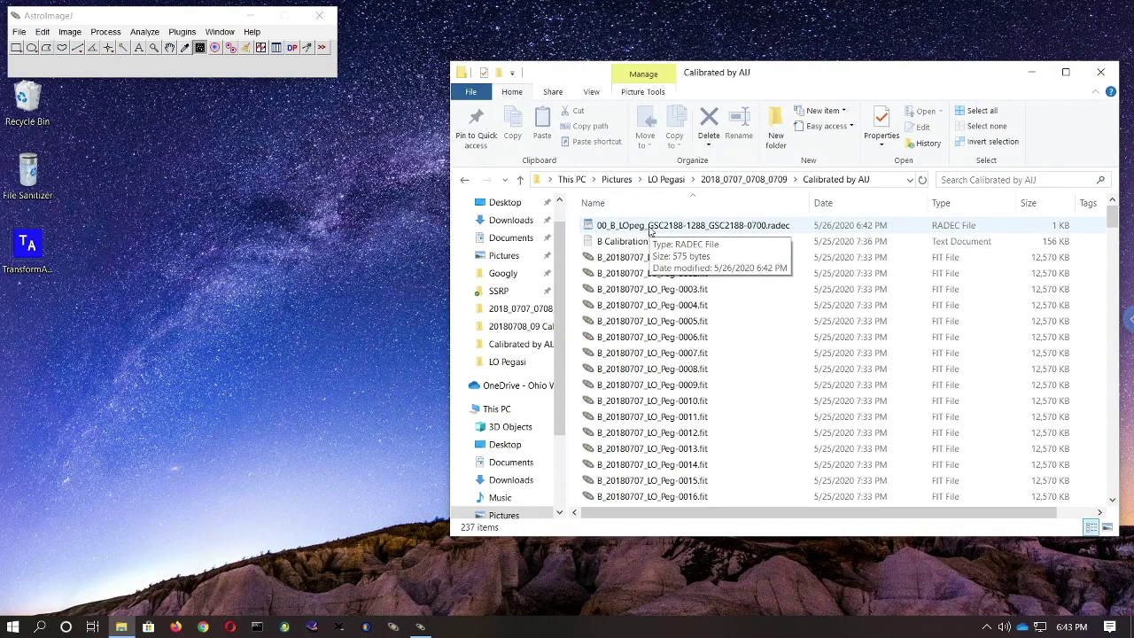
double_click(653, 226)
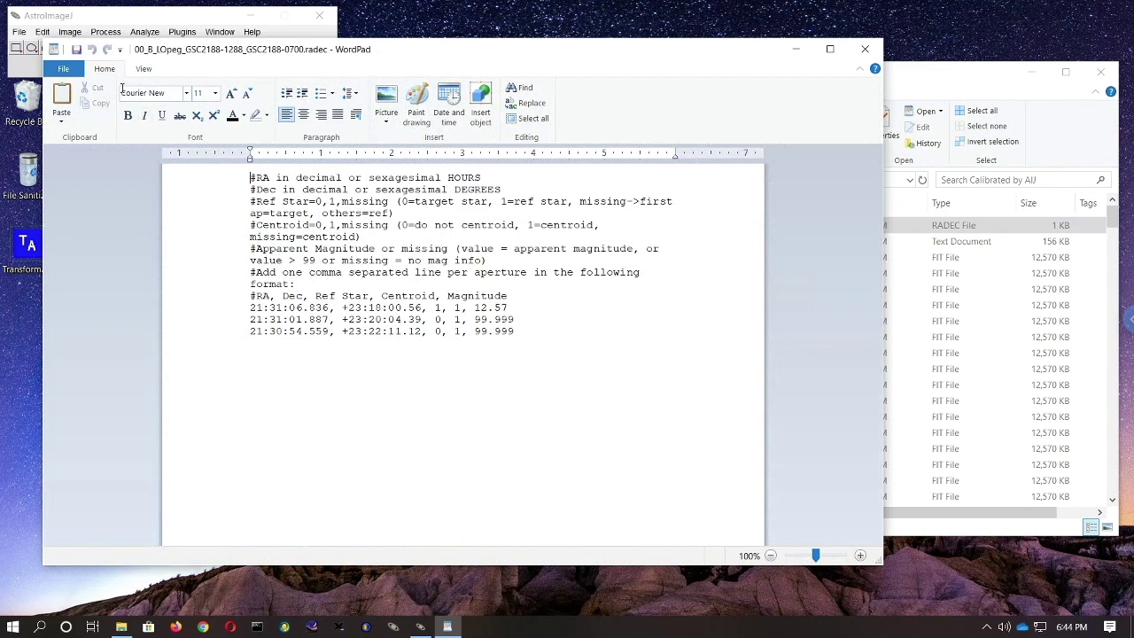
Review the three aperture lines, then bring up WordPad's File menu.
left_click(64, 69)
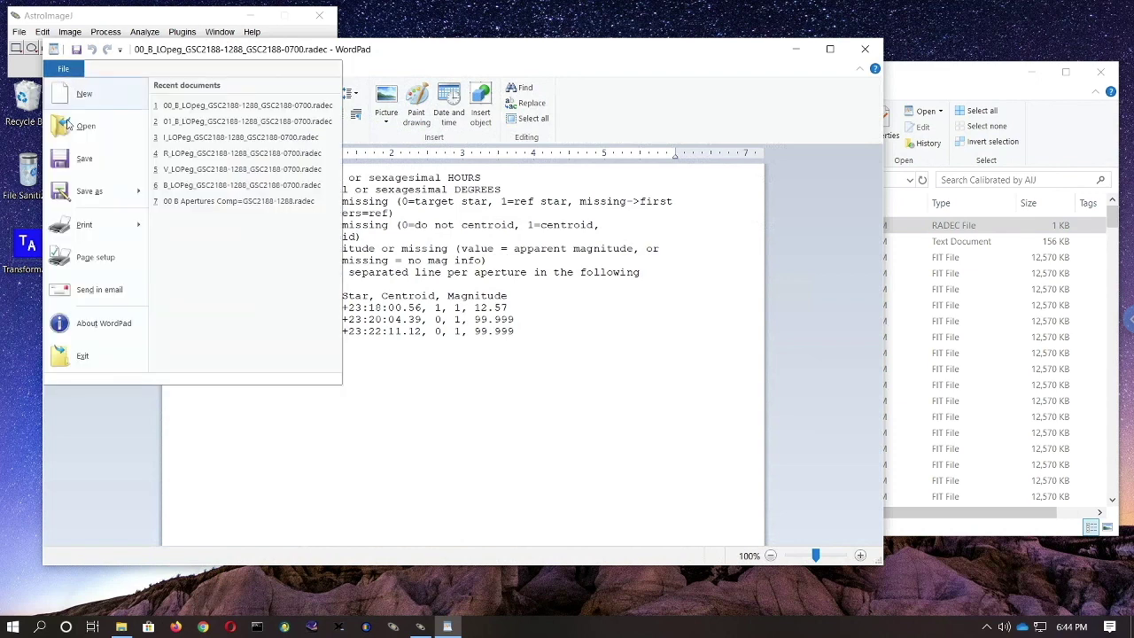
Save a copy as 00_I_LOpeg_GSC2188-1288_GSC2188-0700.radec, replacing B with I.
left_click(78, 198)
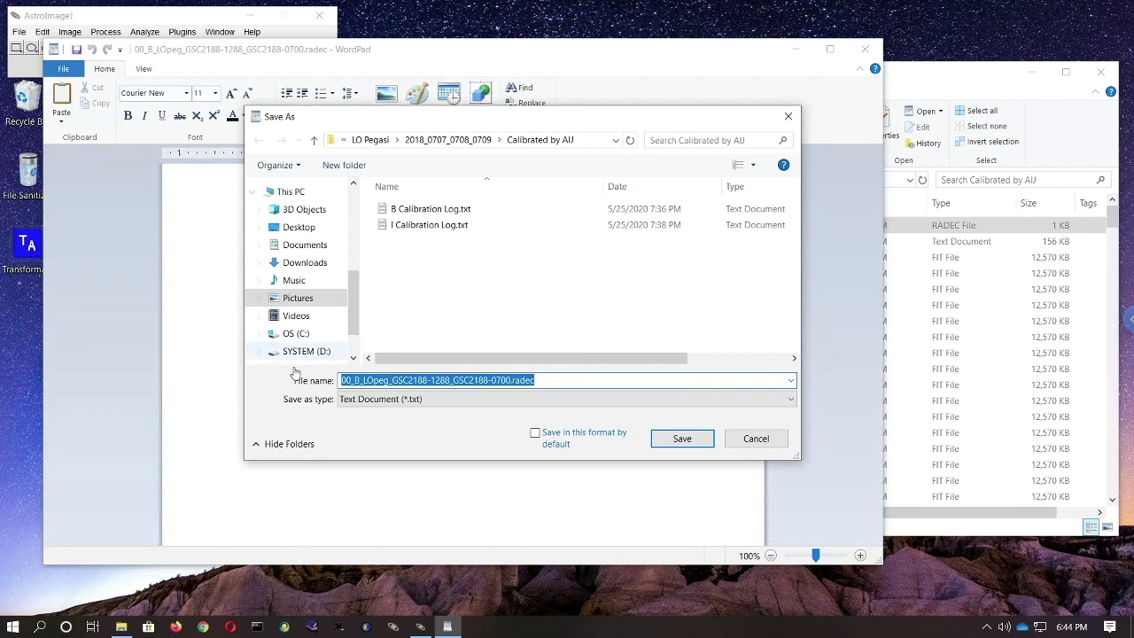
left_click(360, 380)
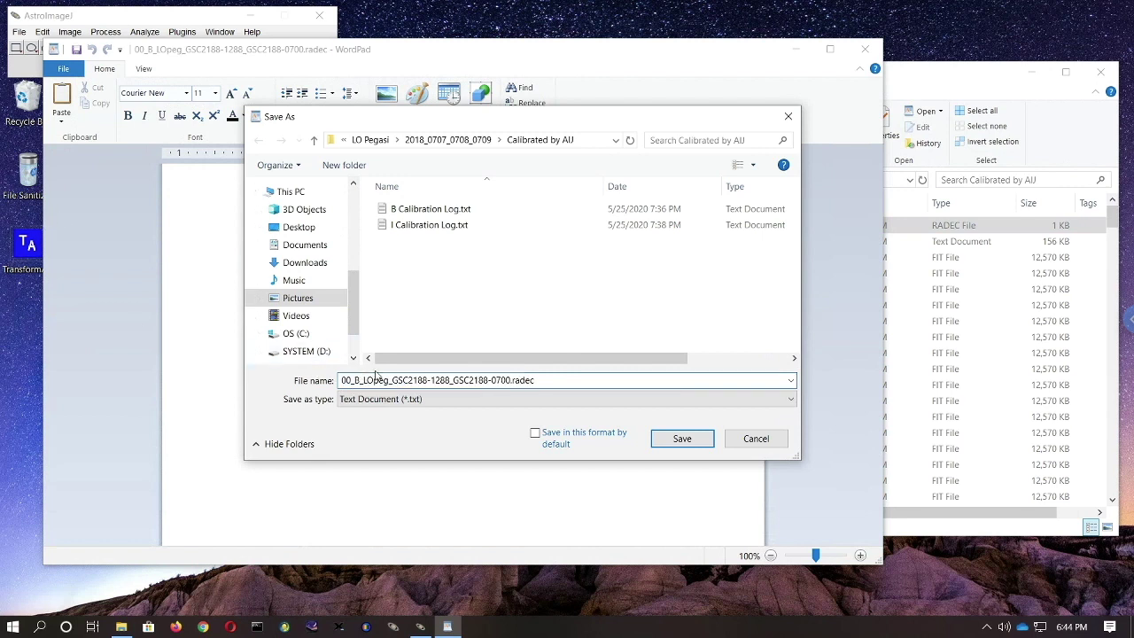
key("BackSpace")
type("I")
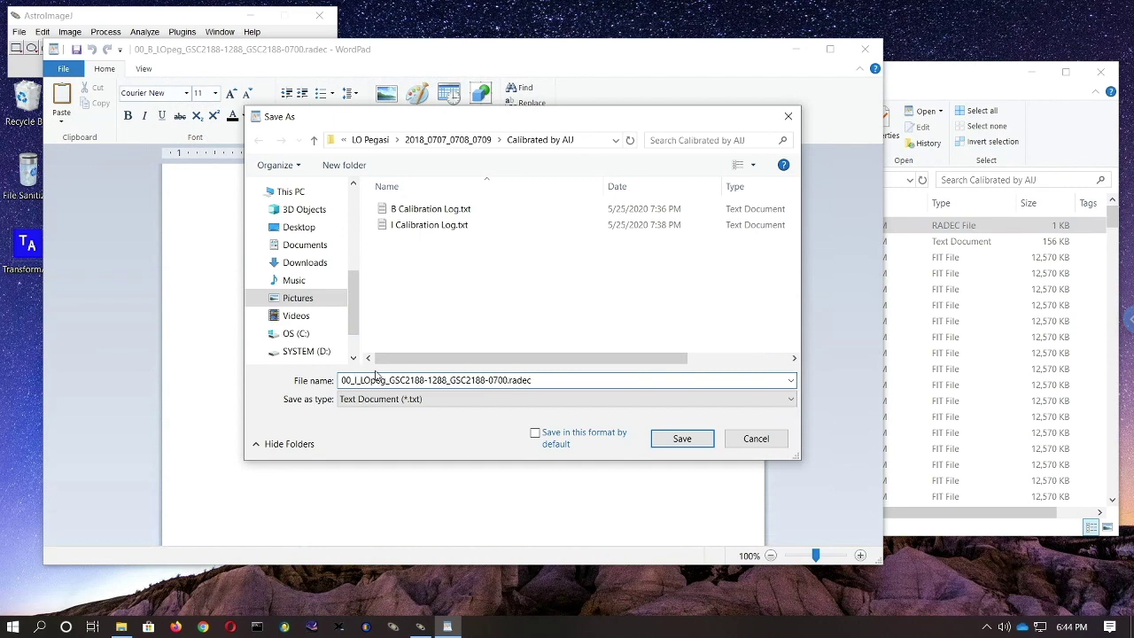
left_click(681, 440)
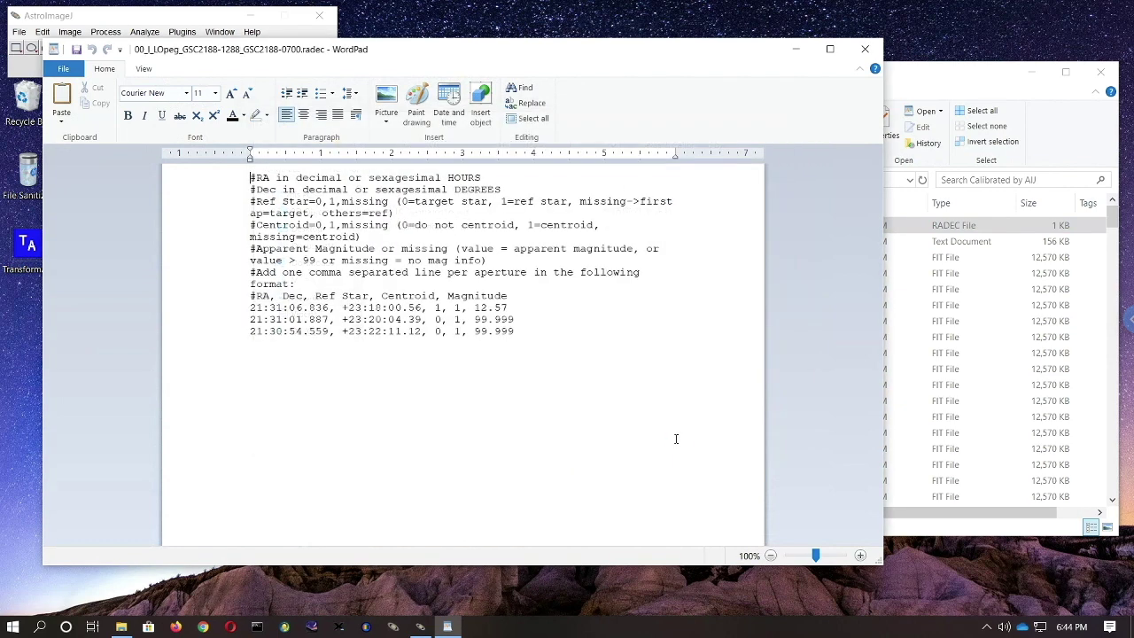
Replace the target magnitude 12.57 with 9.48 in the I-filter radec file, save, and close WordPad.
left_click(508, 307)
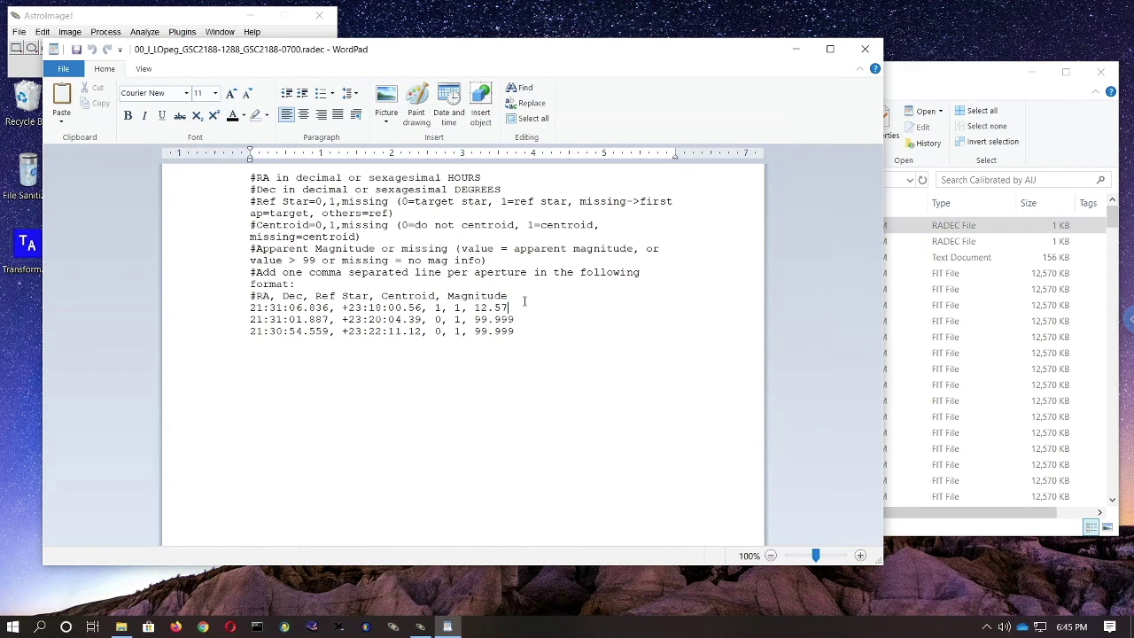
key("BackSpace")
key("BackSpace")
key("BackSpace")
key("BackSpace")
key("BackSpace")
type("9.48")
left_click(76, 51)
left_click(865, 49)
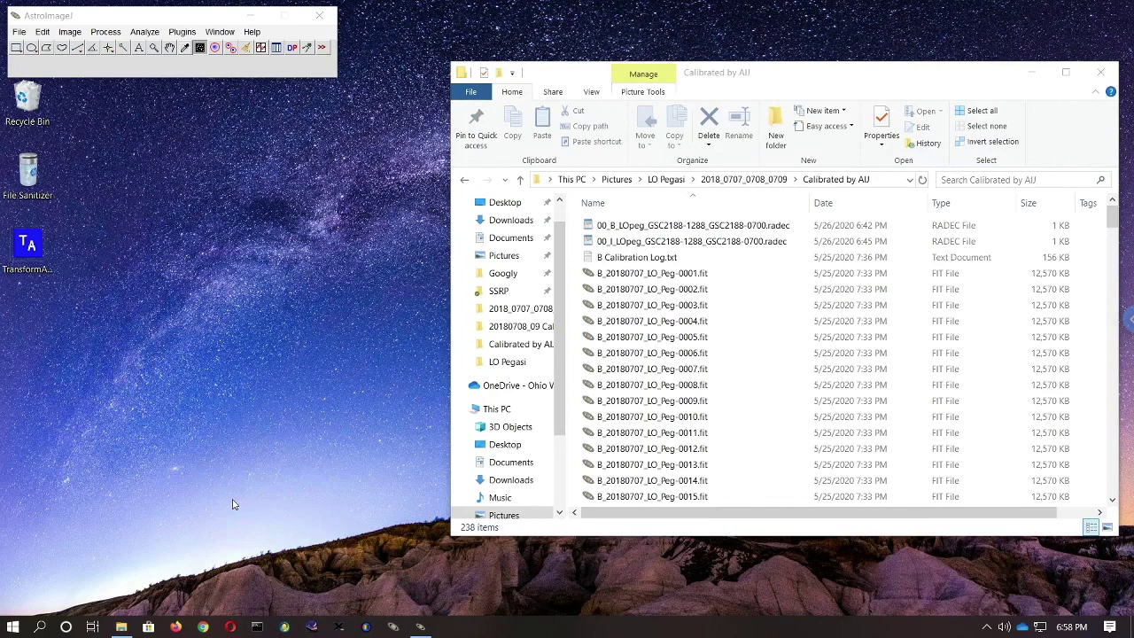
With the I-filter radec file listed beside the B-filter one, open AstroImageJ's File menu.
left_click(19, 32)
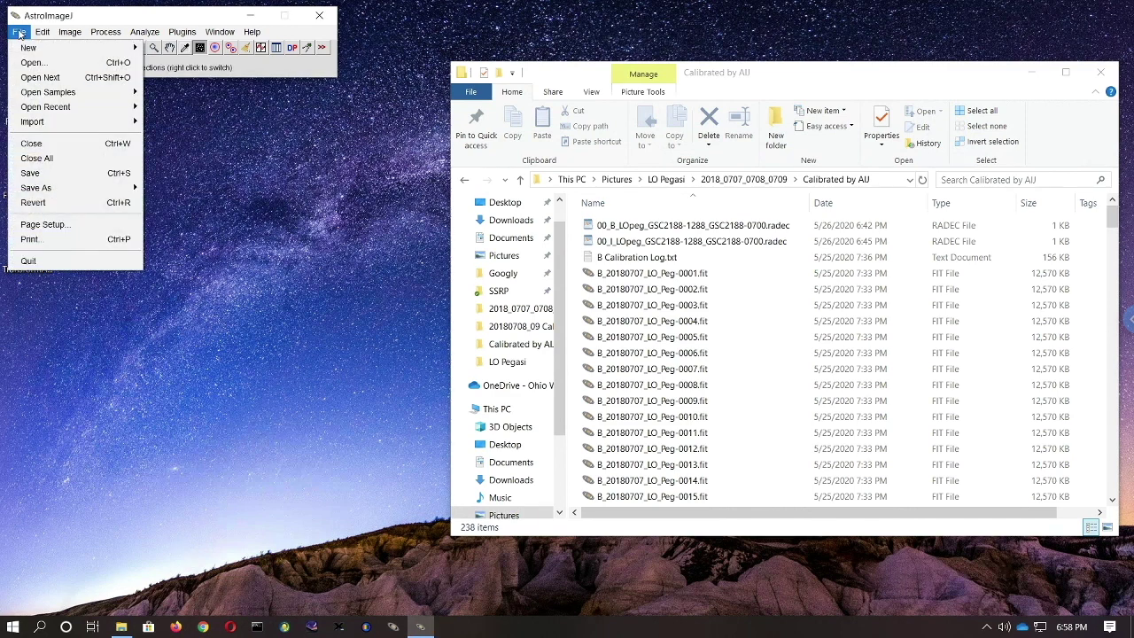
Import an image sequence from Calibrated by AIJ, picking B_20180707_LO_Peg-0001.fit as the first frame.
mouse_move(30, 124)
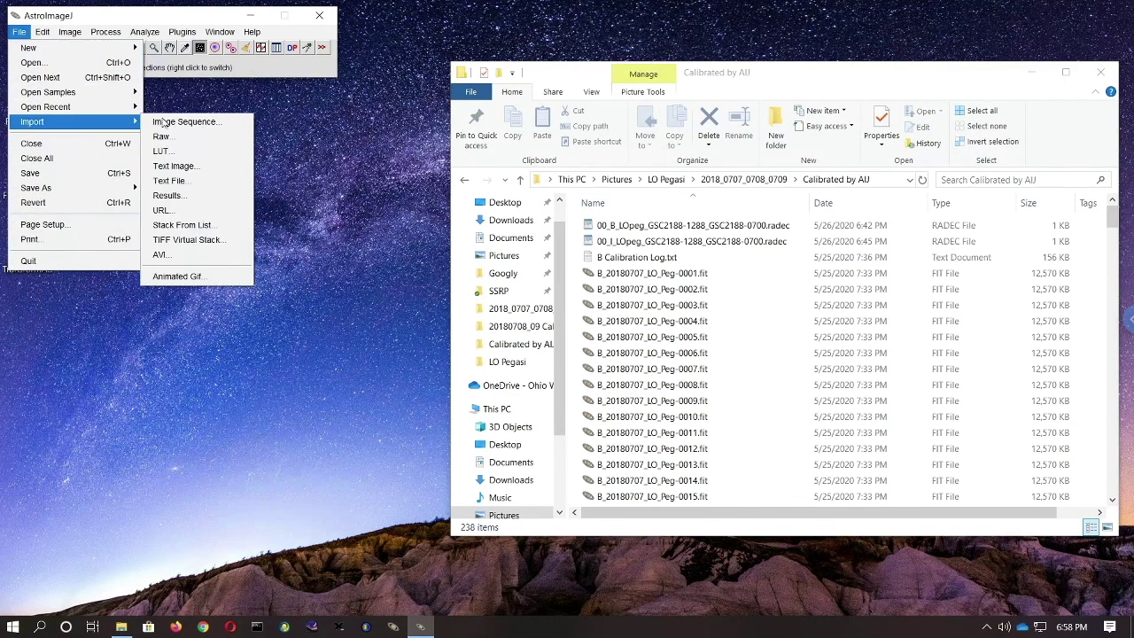
left_click(191, 123)
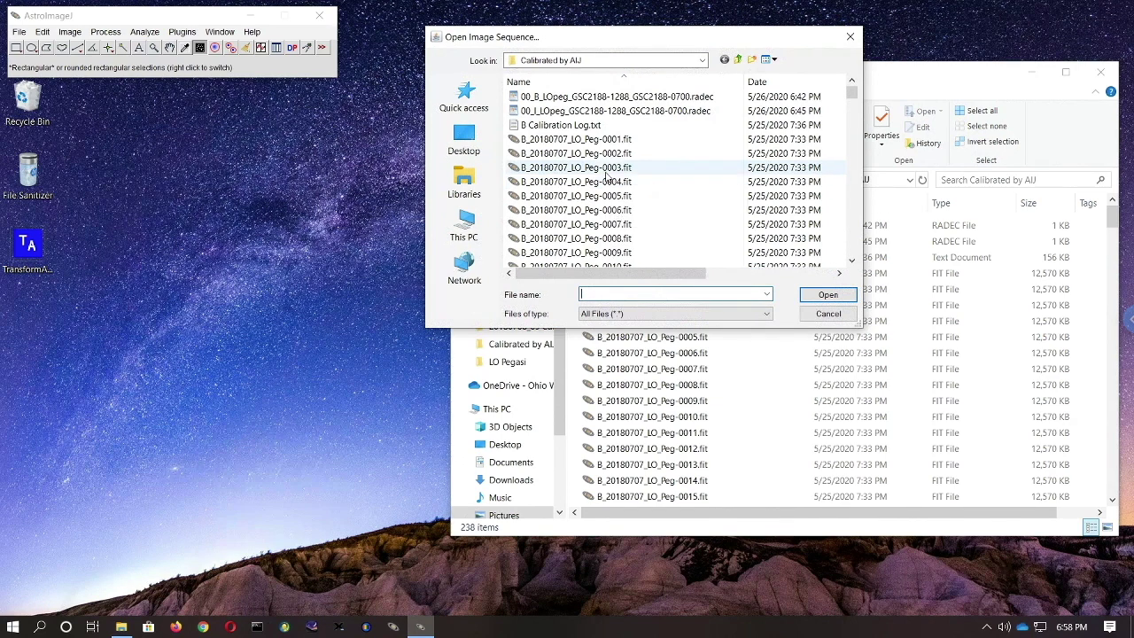
left_click(601, 142)
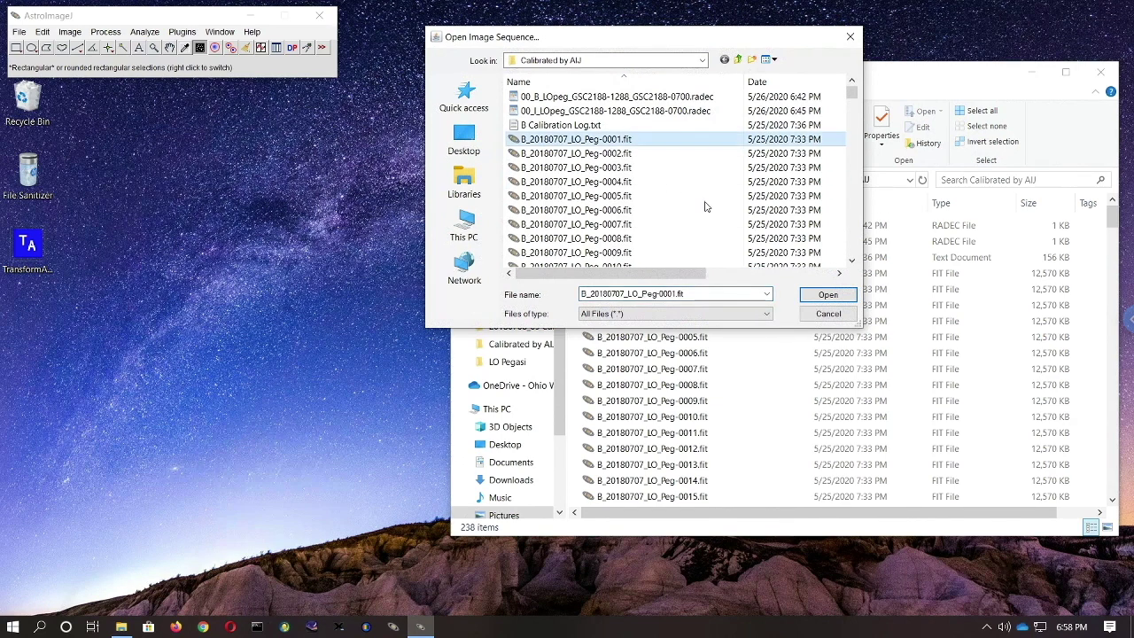
left_click(830, 296)
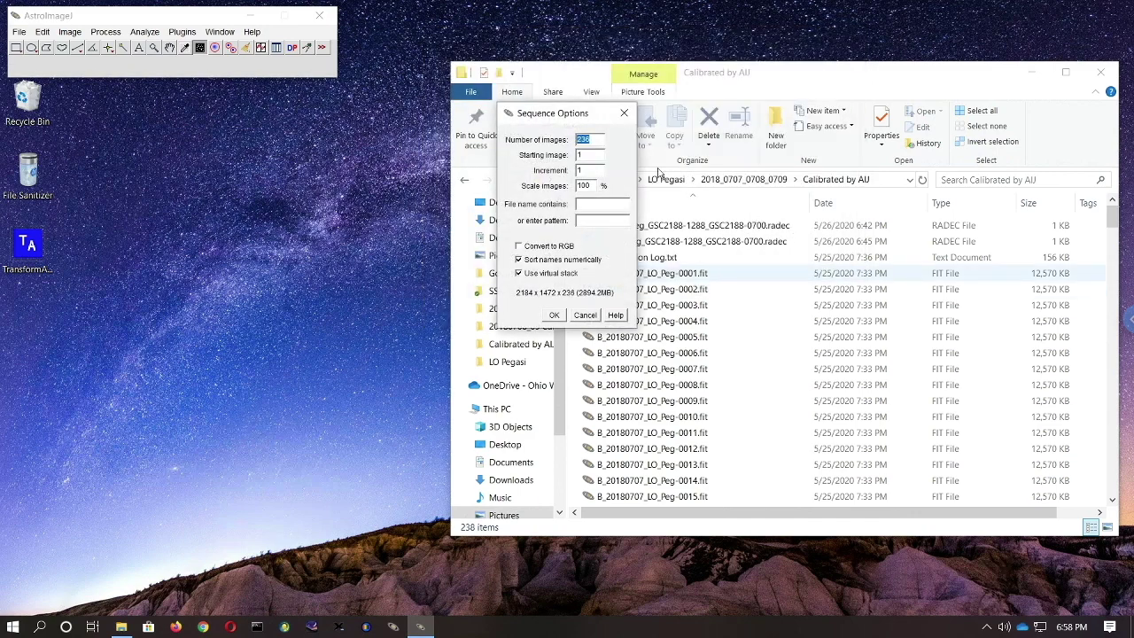
Drag the Sequence Options dialog left so the Explorer file list stays visible.
left_click_drag(555, 117, 296, 185)
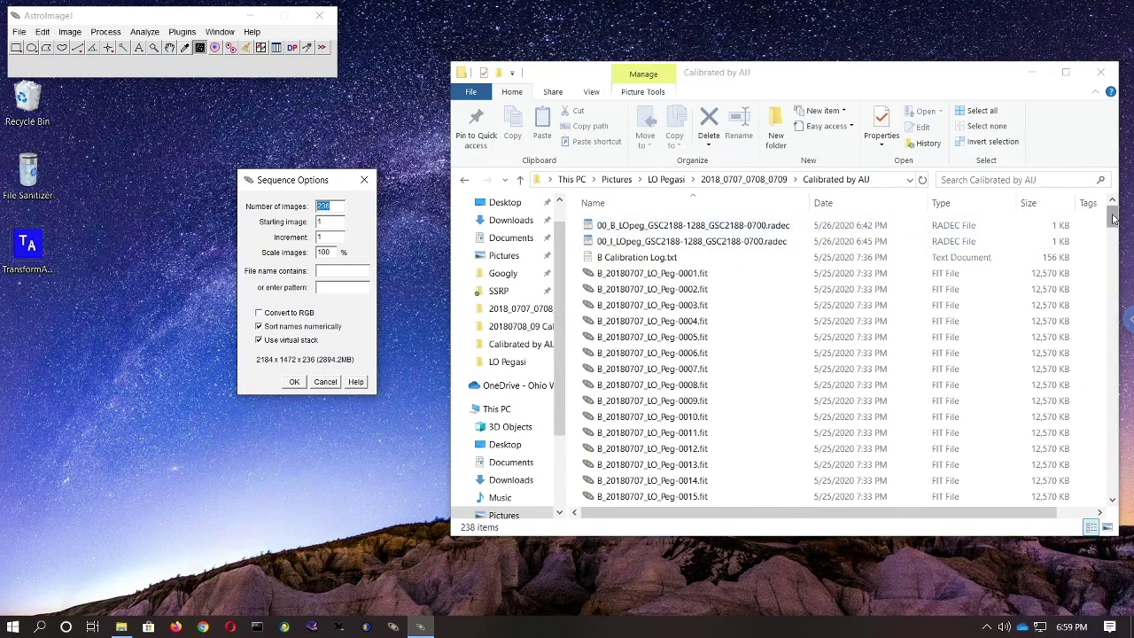
Restrict the sequence to file names containing 'I' and open it as a virtual stack.
left_click_drag(1112, 224, 1112, 381)
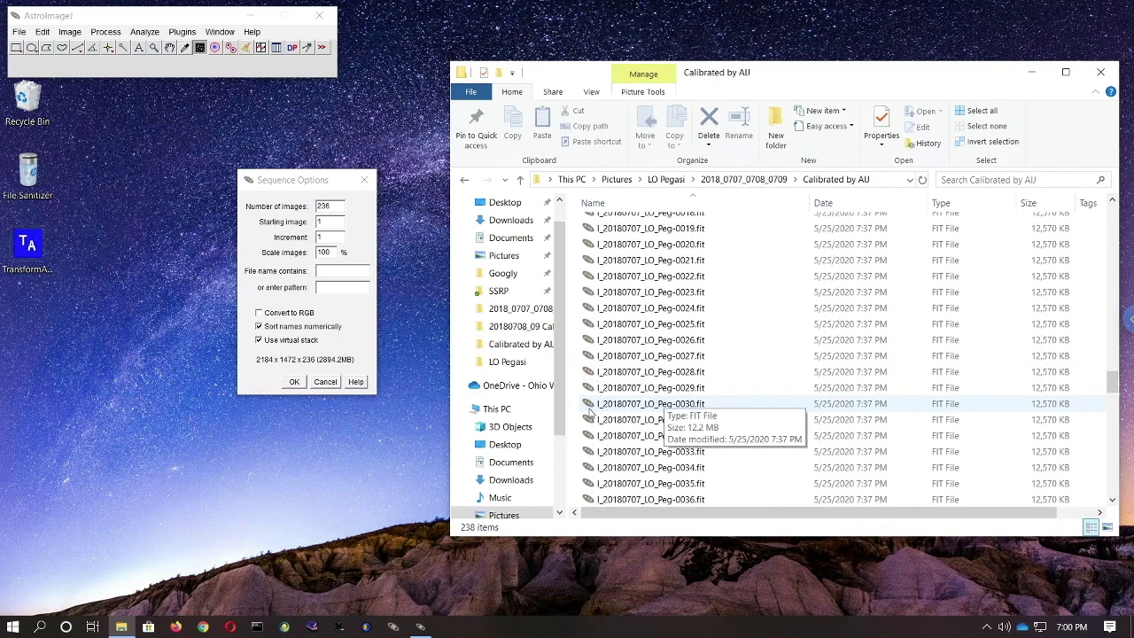
left_click(337, 270)
type("I_")
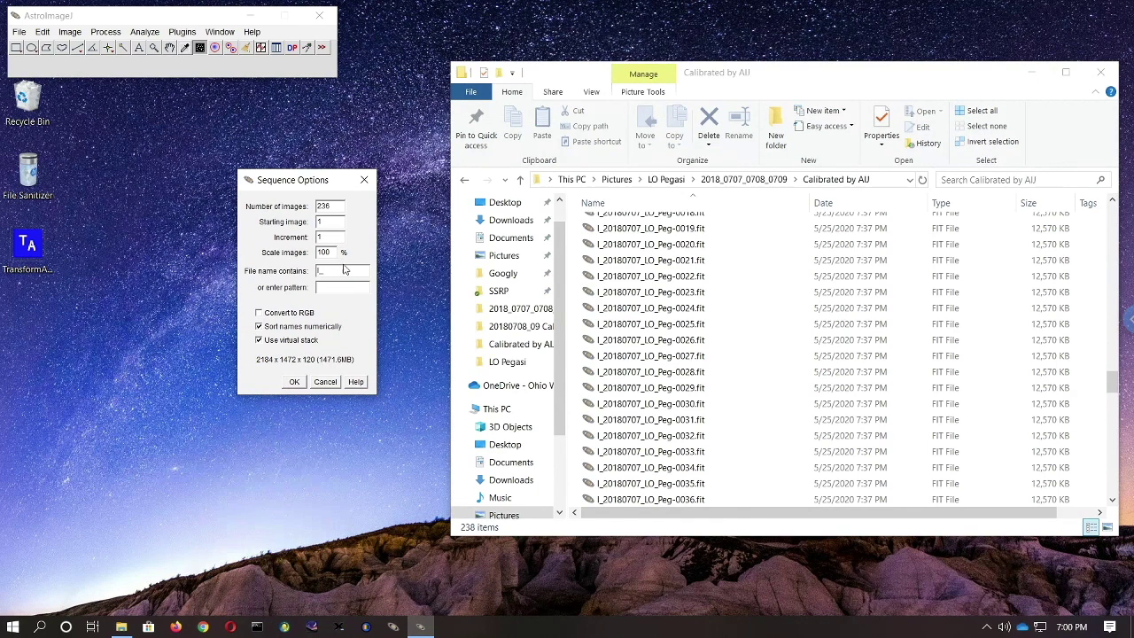
left_click(294, 384)
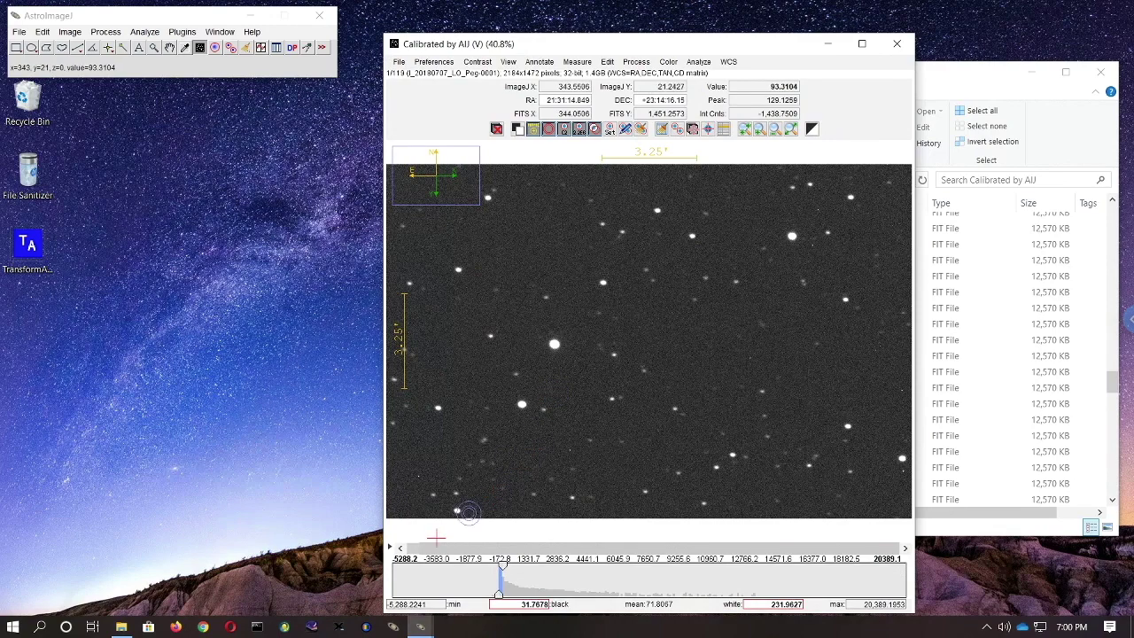
mouse_move(413, 551)
left_mouse_down()
mouse_move(873, 549)
mouse_move(393, 548)
left_mouse_up()
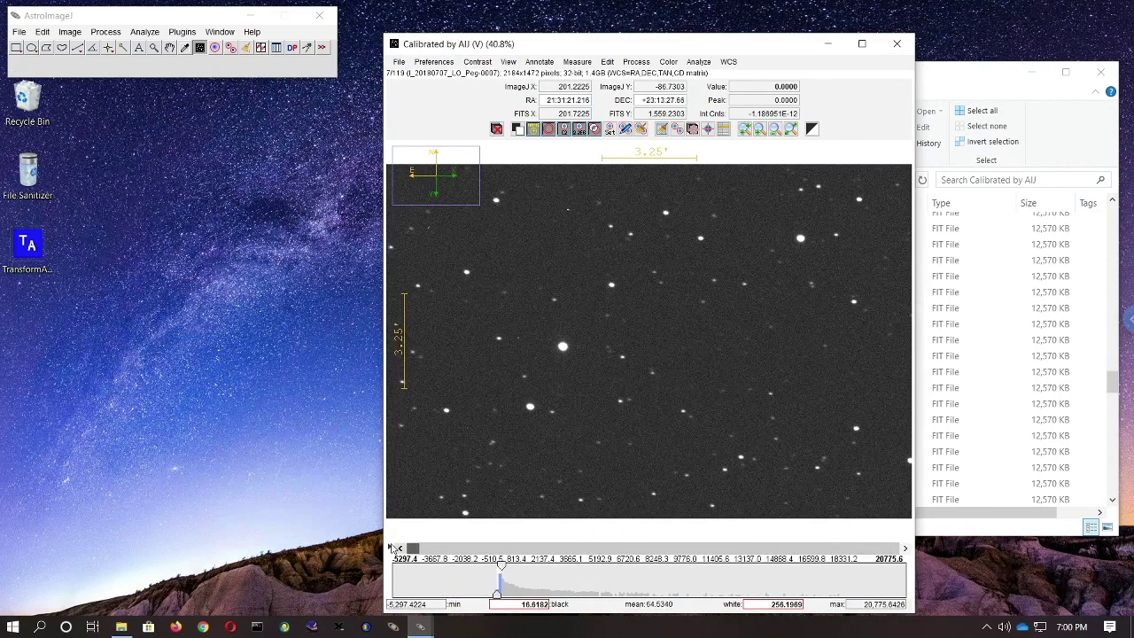
left_click(258, 383)
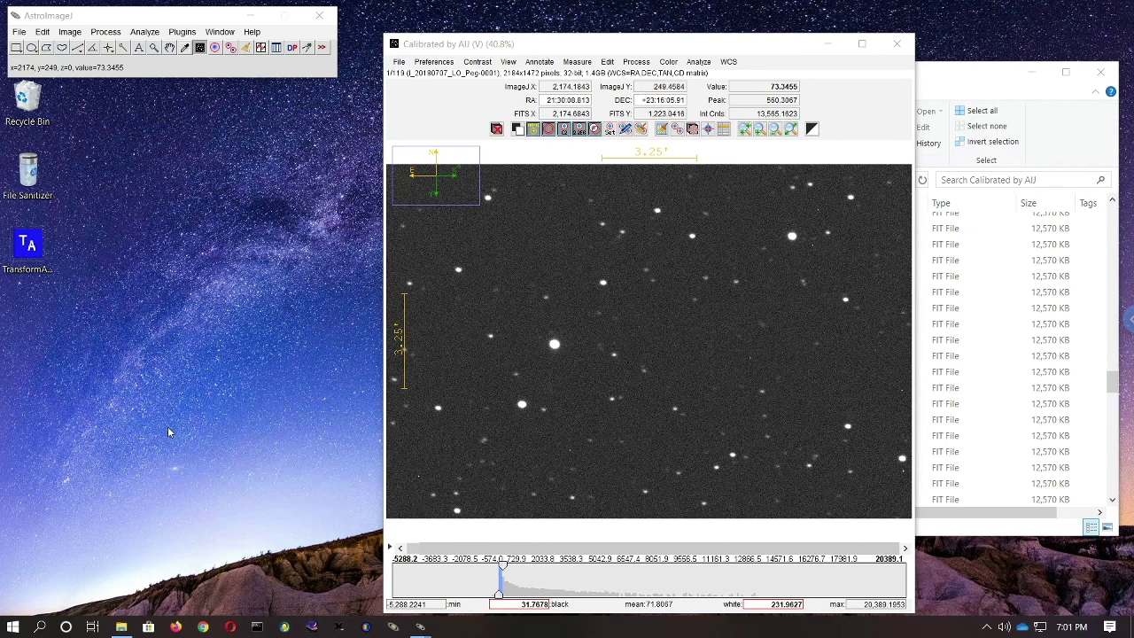
Import apertures from 00_I_LOpeg_GSC2188-1288_GSC2188-0700.radec onto the I-filter image.
left_click(398, 63)
left_click(413, 218)
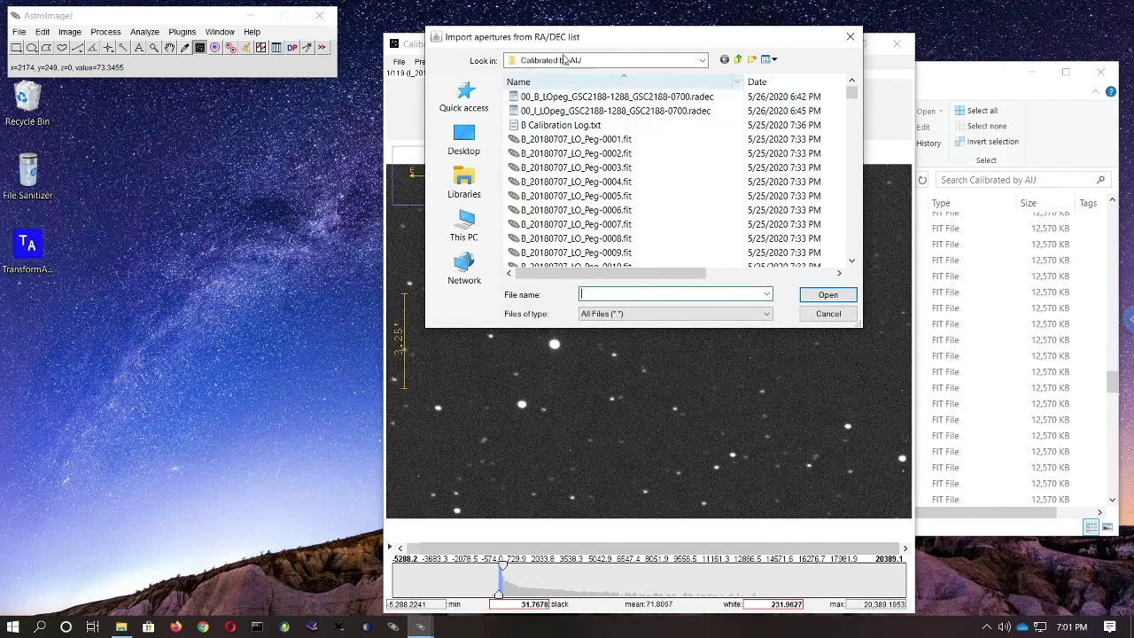
left_click_drag(564, 46, 182, 204)
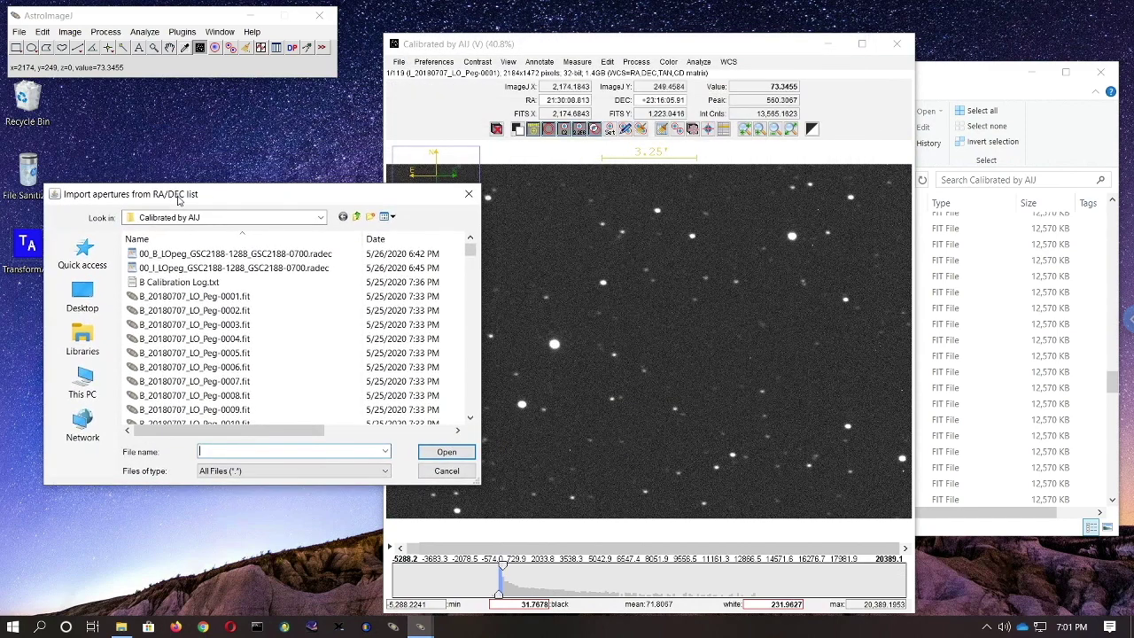
left_click(183, 269)
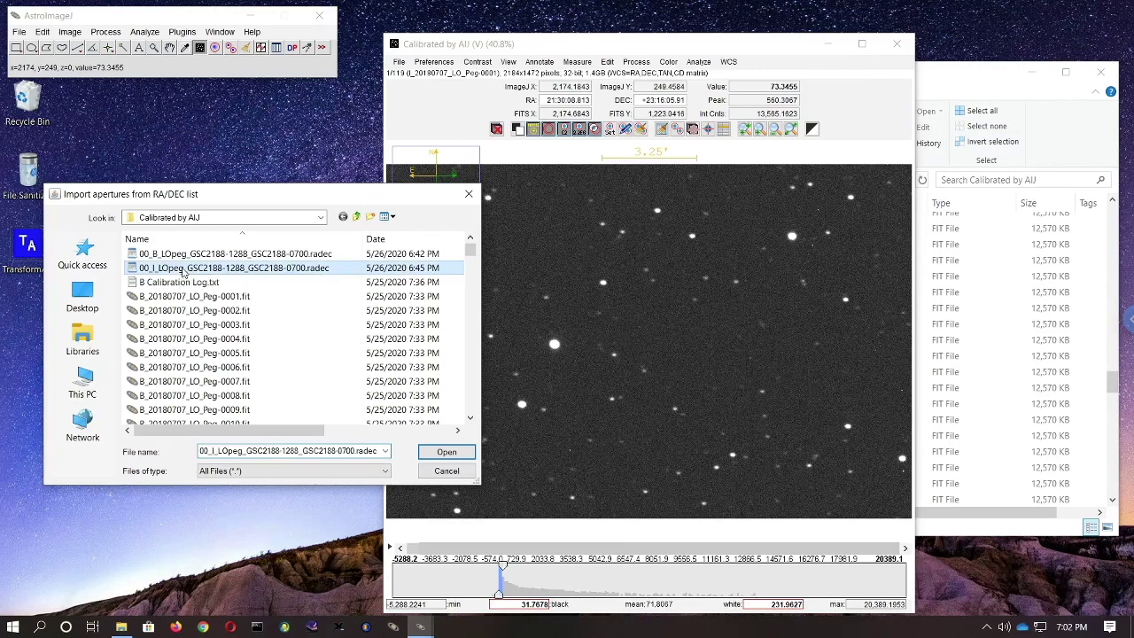
left_click(444, 453)
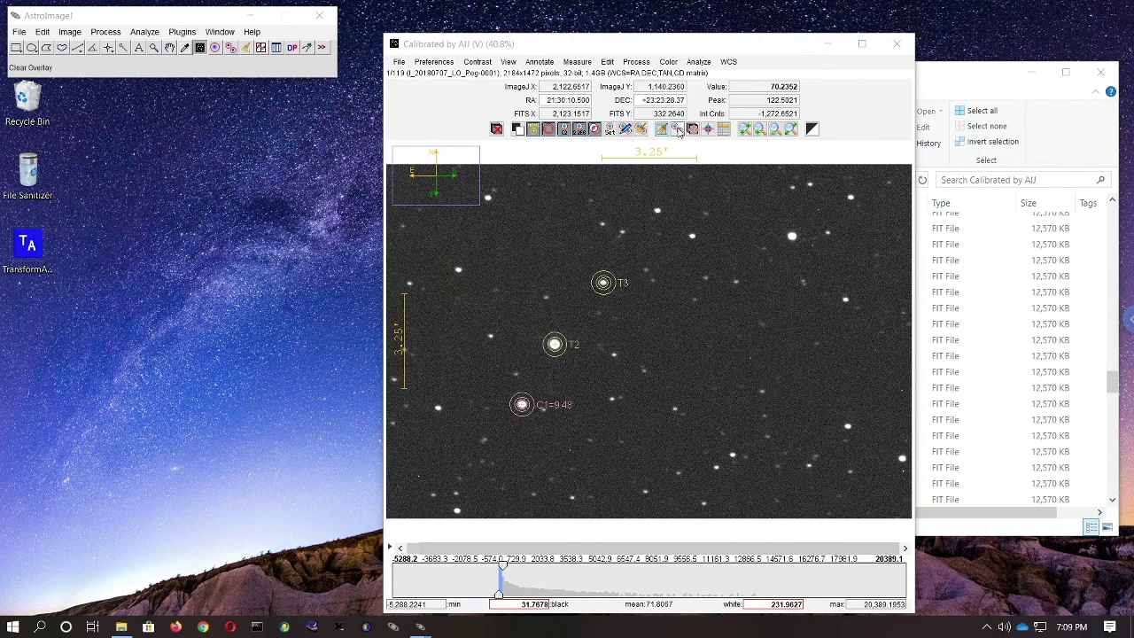
Open Multi-Aperture with slices 1–119 and radii 20/30/50, and place the apertures.
left_click(679, 131)
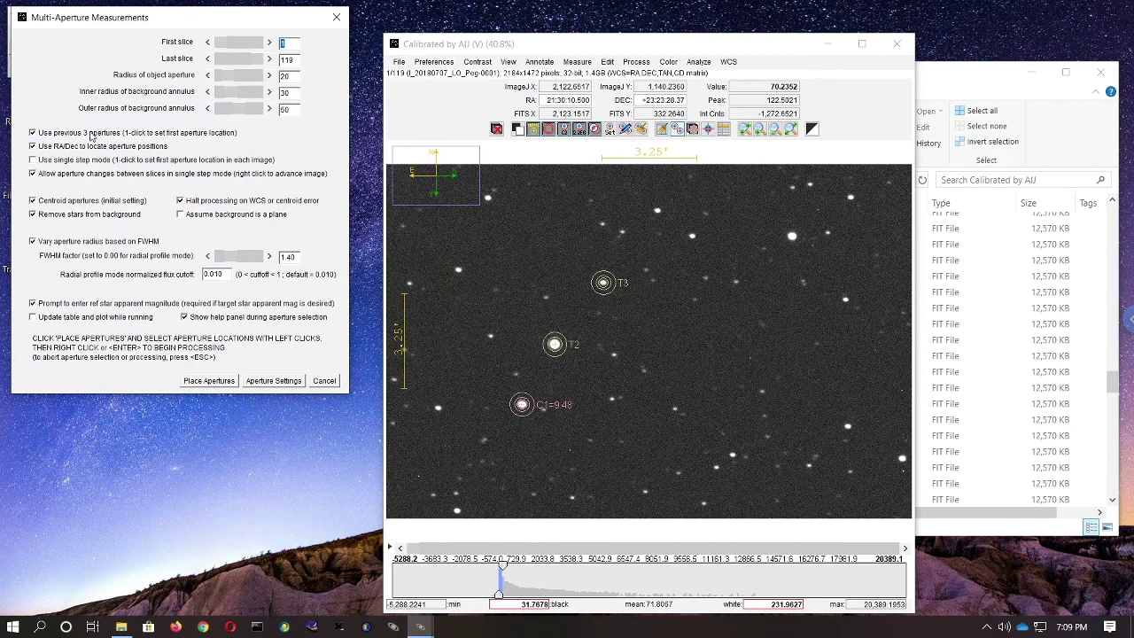
left_click(198, 381)
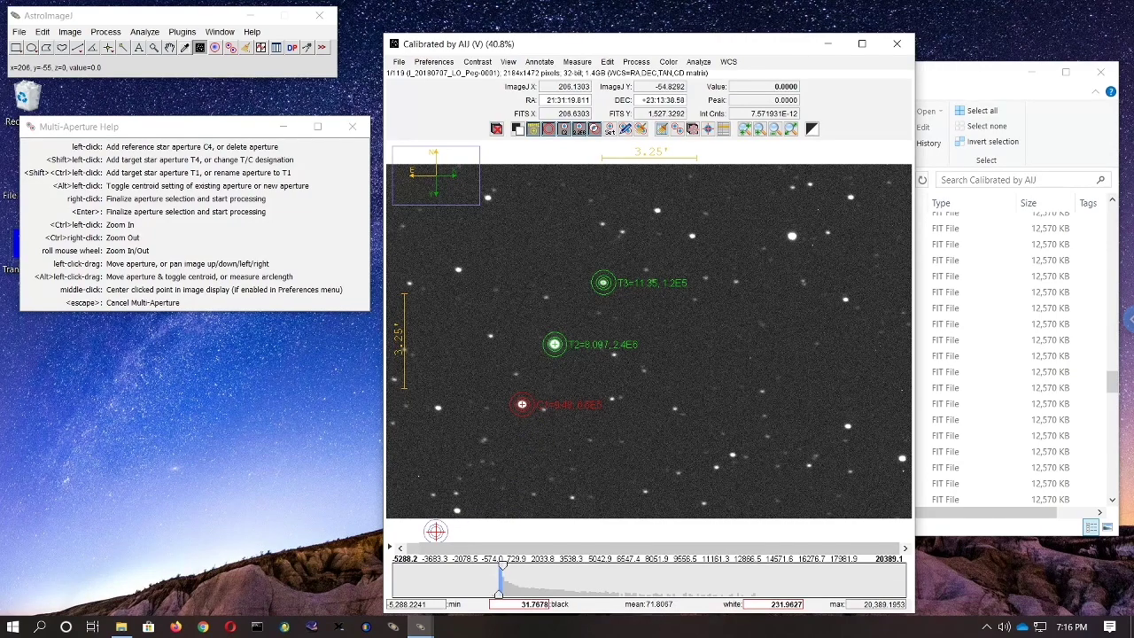
Confirm the placed apertures to run photometry across the I-filter stack.
key("Return")
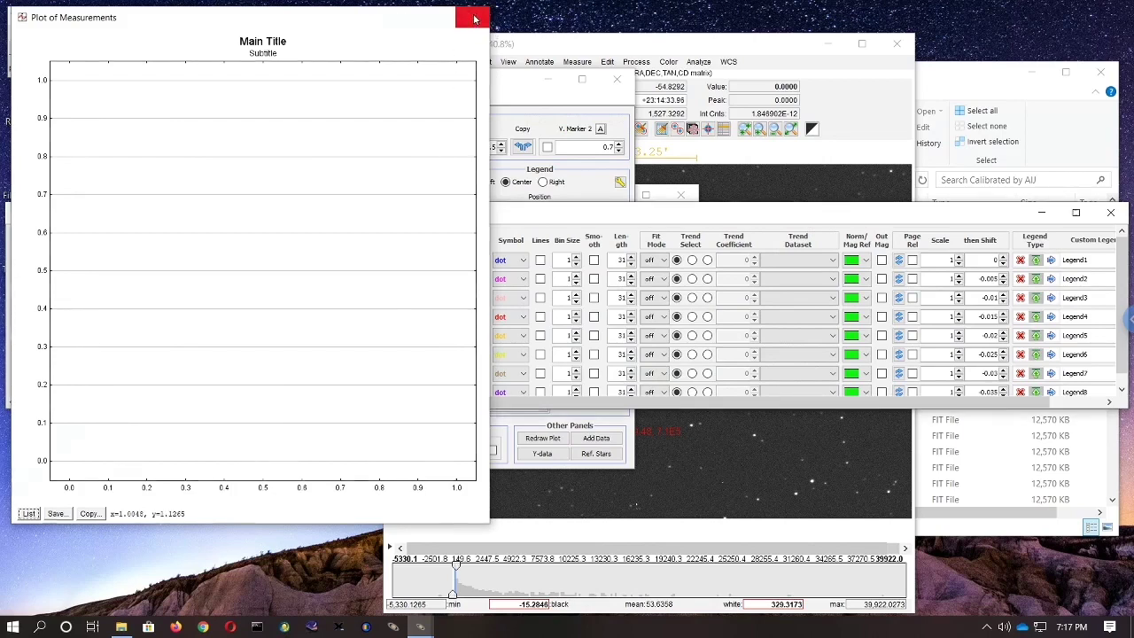
Close the Plot of Measurements and Multi-plot windows, then set the table file extension to .csv.
left_click(474, 18)
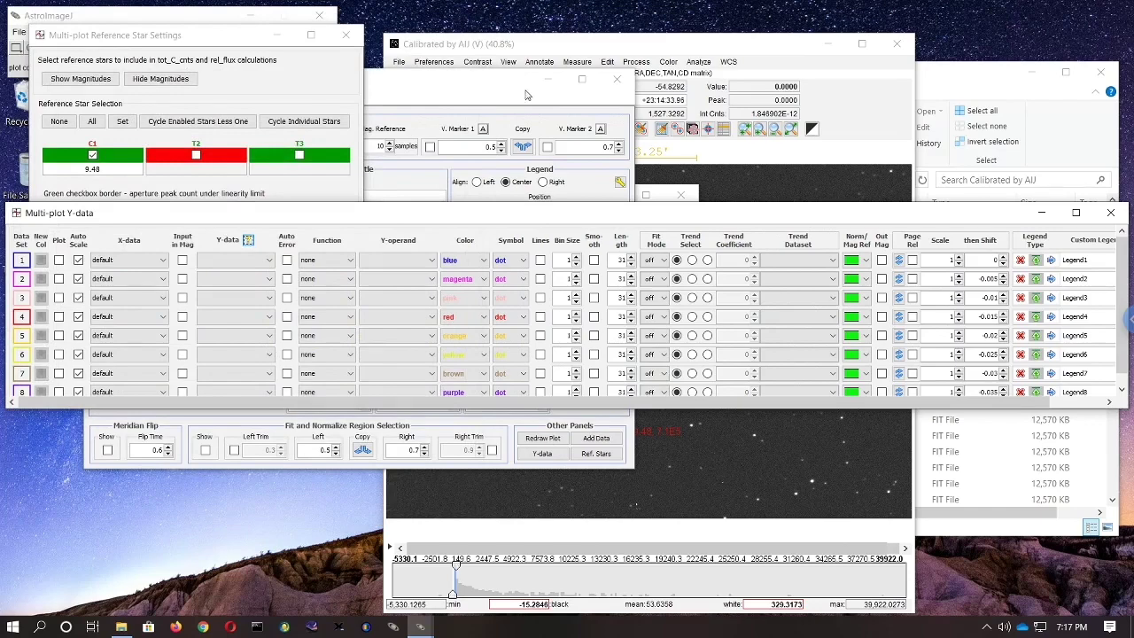
left_click(619, 81)
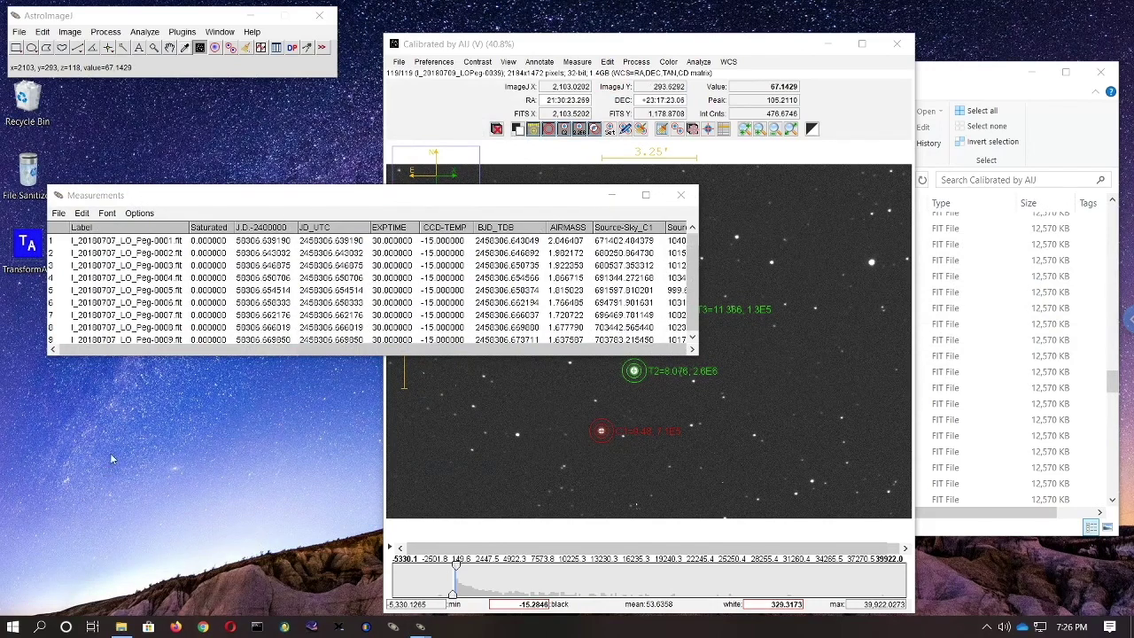
left_click(139, 212)
left_click(148, 228)
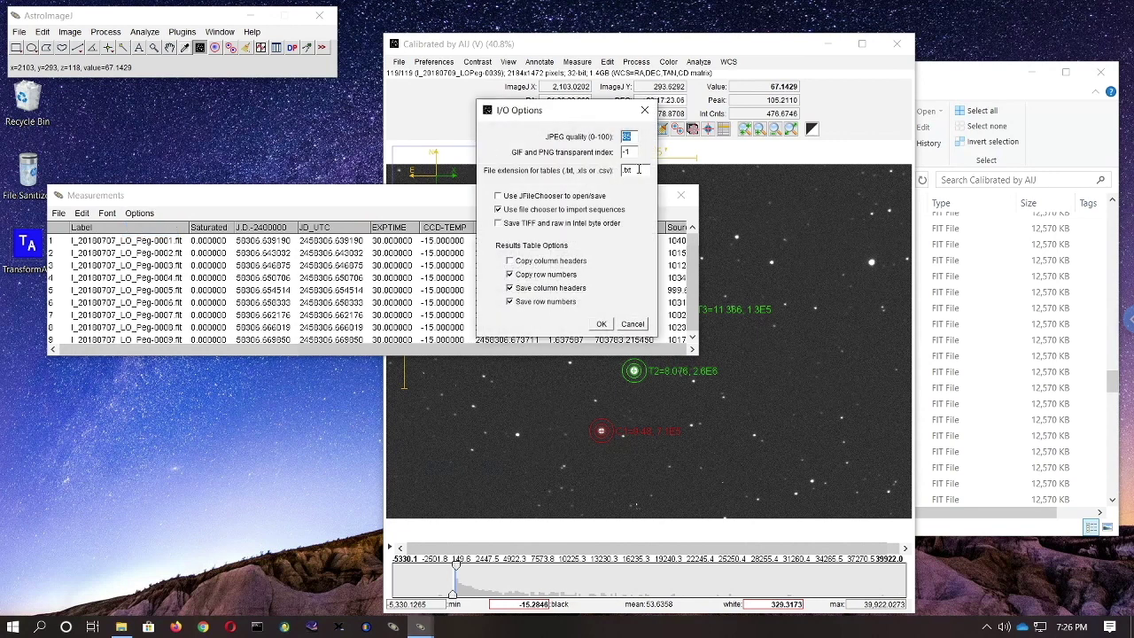
left_click(638, 169)
left_click(638, 169)
key("BackSpace")
key("BackSpace")
key("BackSpace")
key("BackSpace")
type(".cs")
left_click(603, 324)
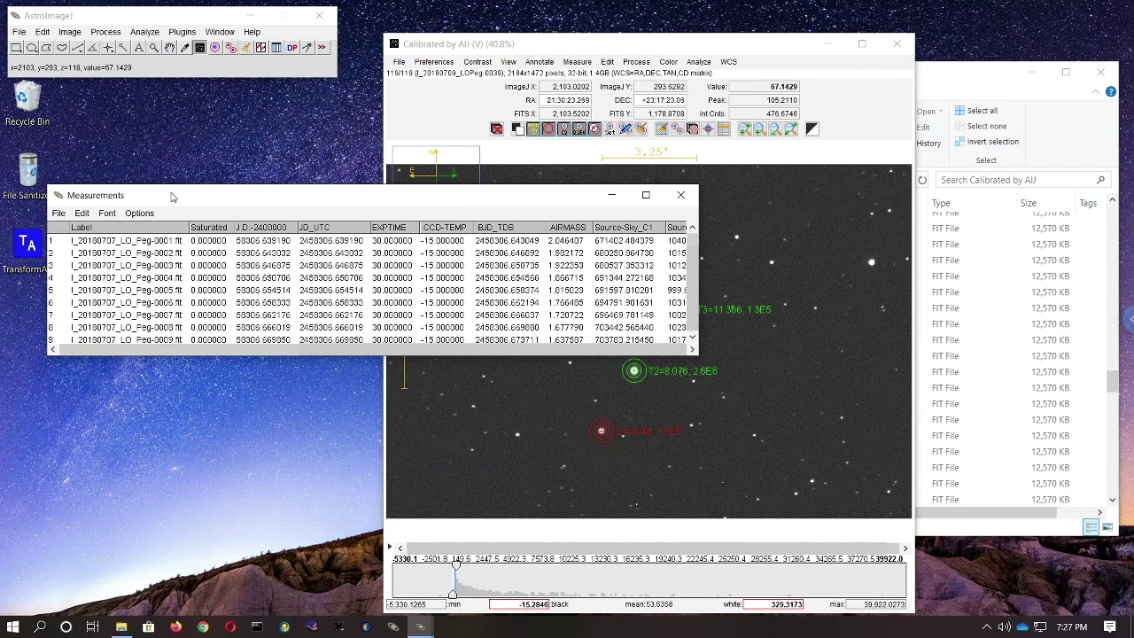
Save the Measurements table as I_Measurements_LOPeg_GSC2188-1288_GSC2188-0700_2018_0707_0708_0709.csv.
left_click(60, 214)
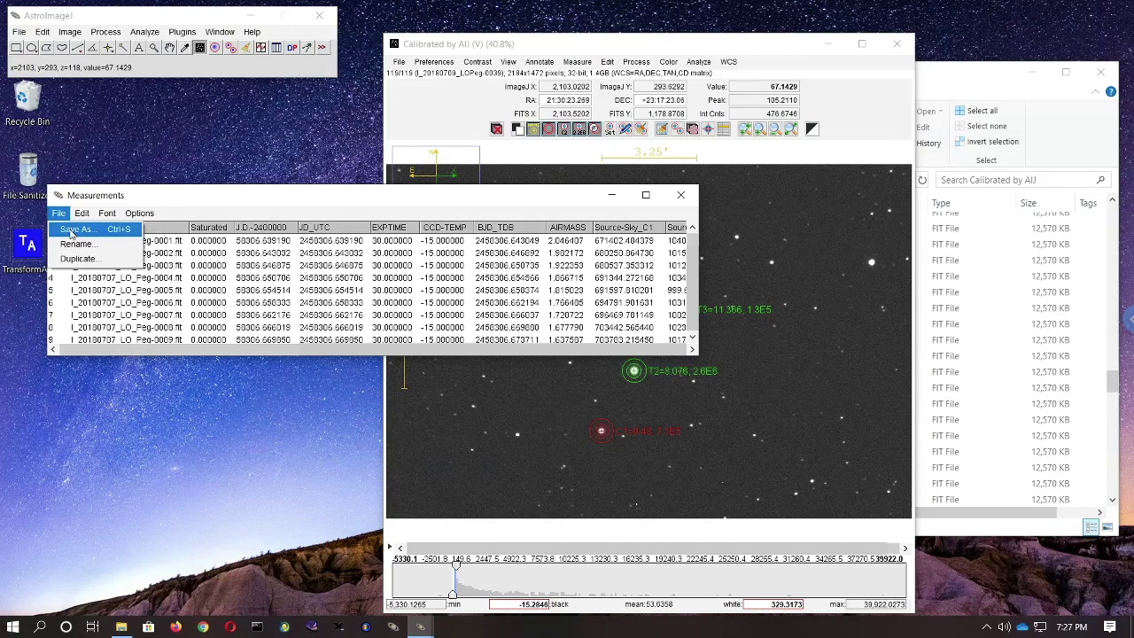
left_click(71, 230)
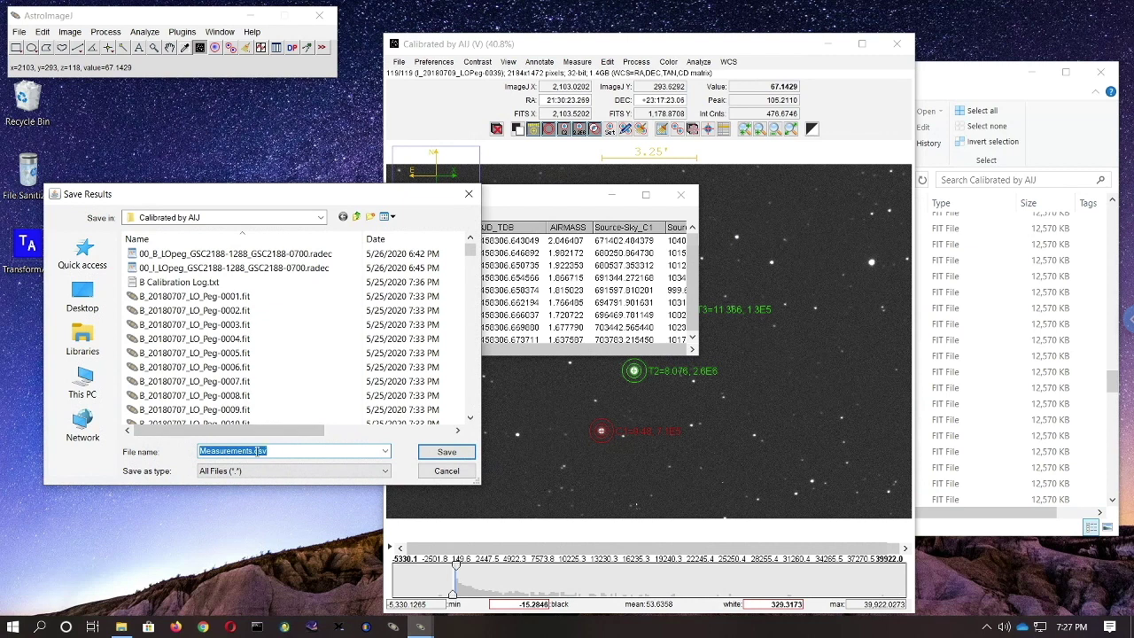
left_click(201, 451)
type("I_Measurements")
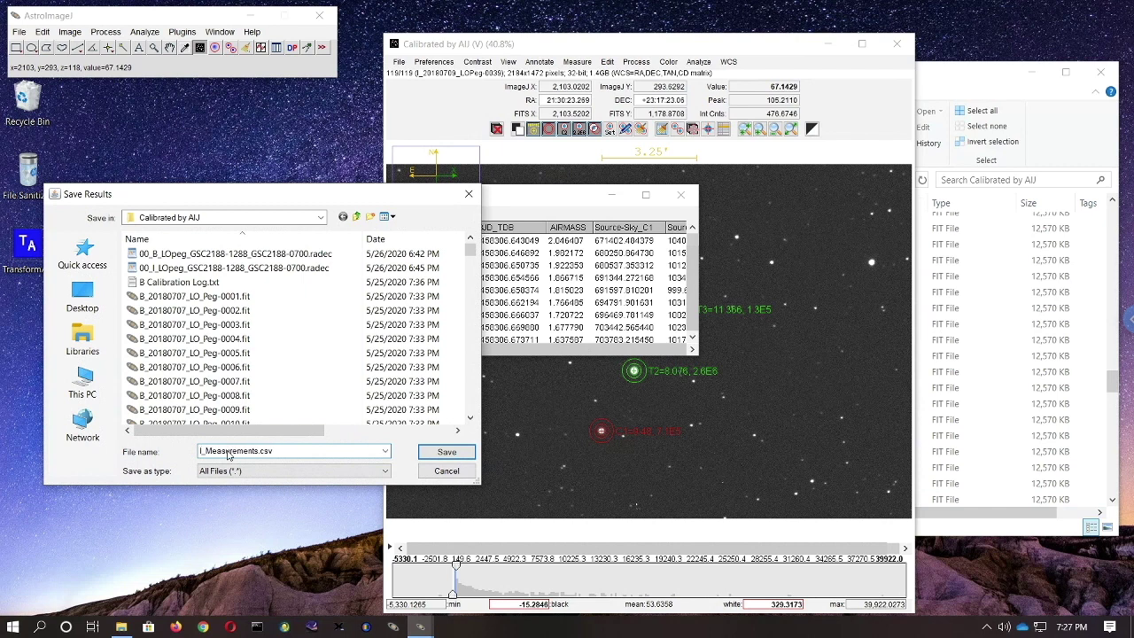
type("_")
type("LOP")
type("eg")
type("_")
type("GSC")
type("21")
type("88-12")
type("88")
type("_")
type("GSC")
type("2188-070")
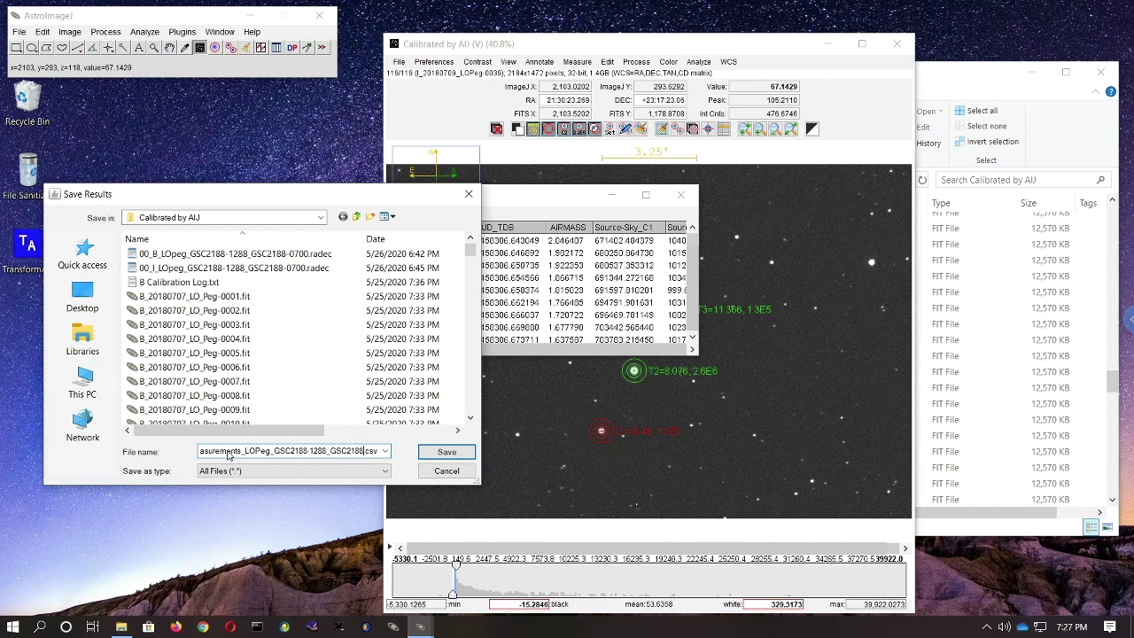
type("0")
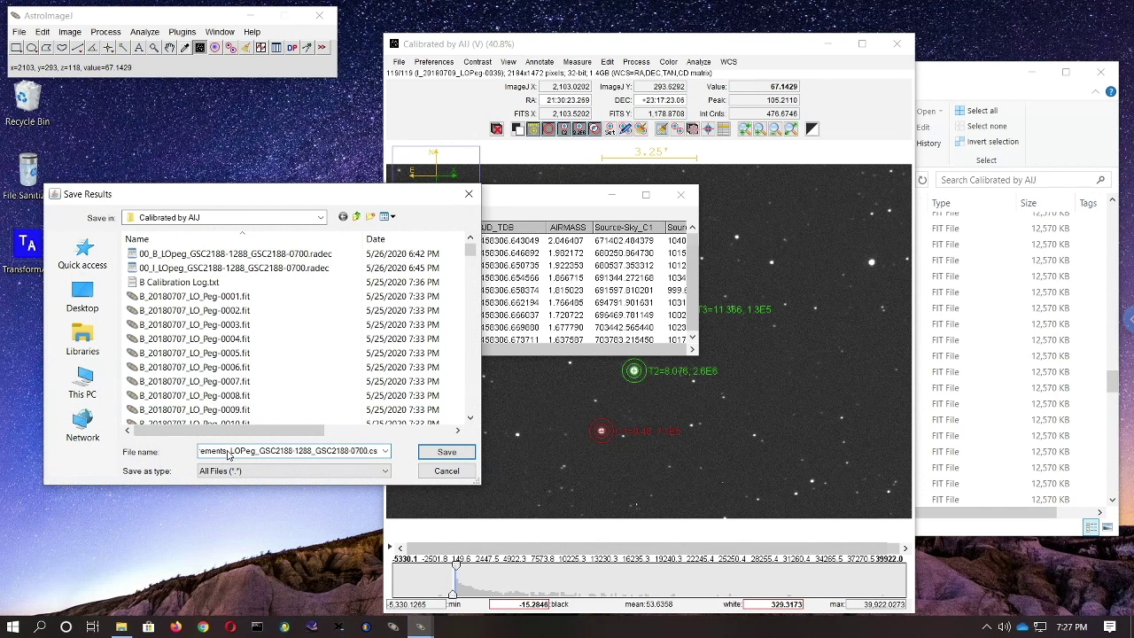
type("_")
type("2018_")
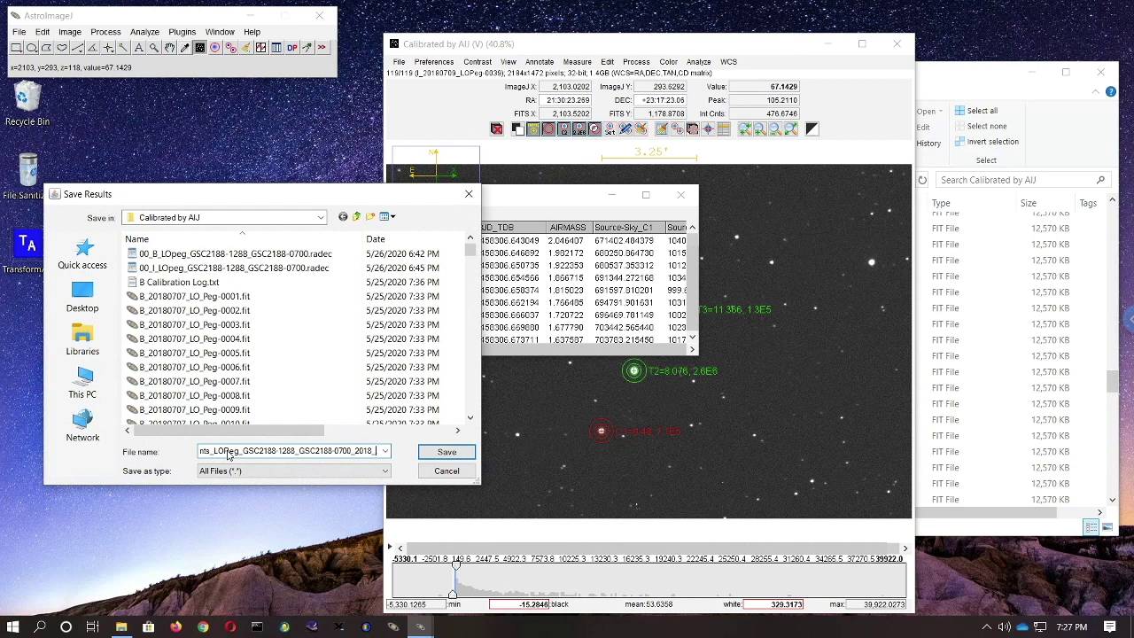
type("0707_070")
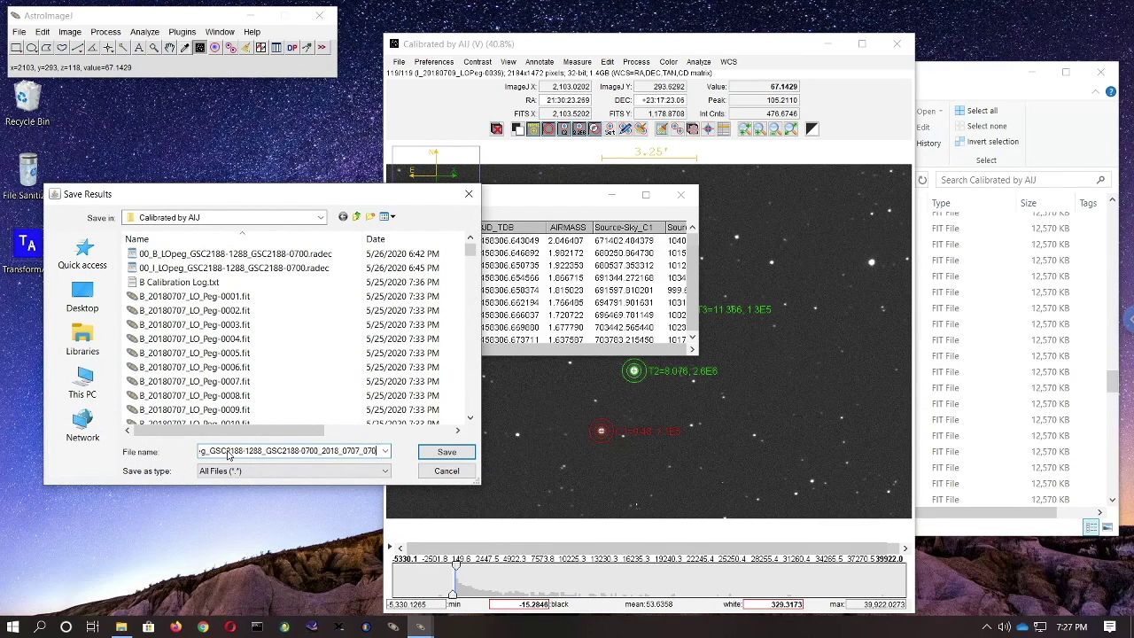
type("8_0709.cs")
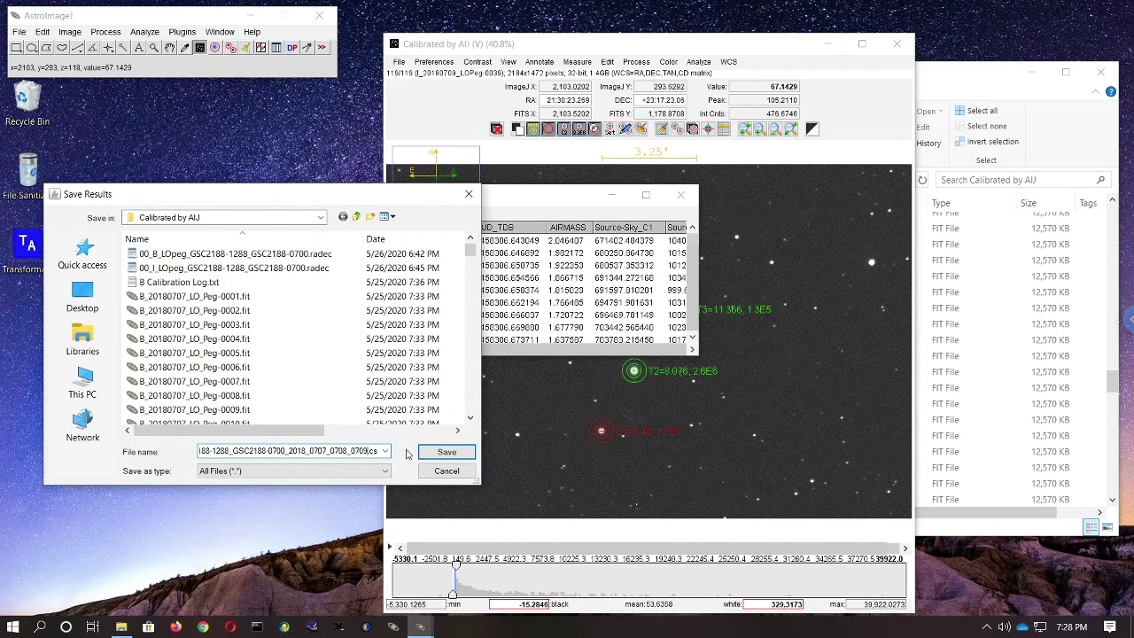
left_click(447, 452)
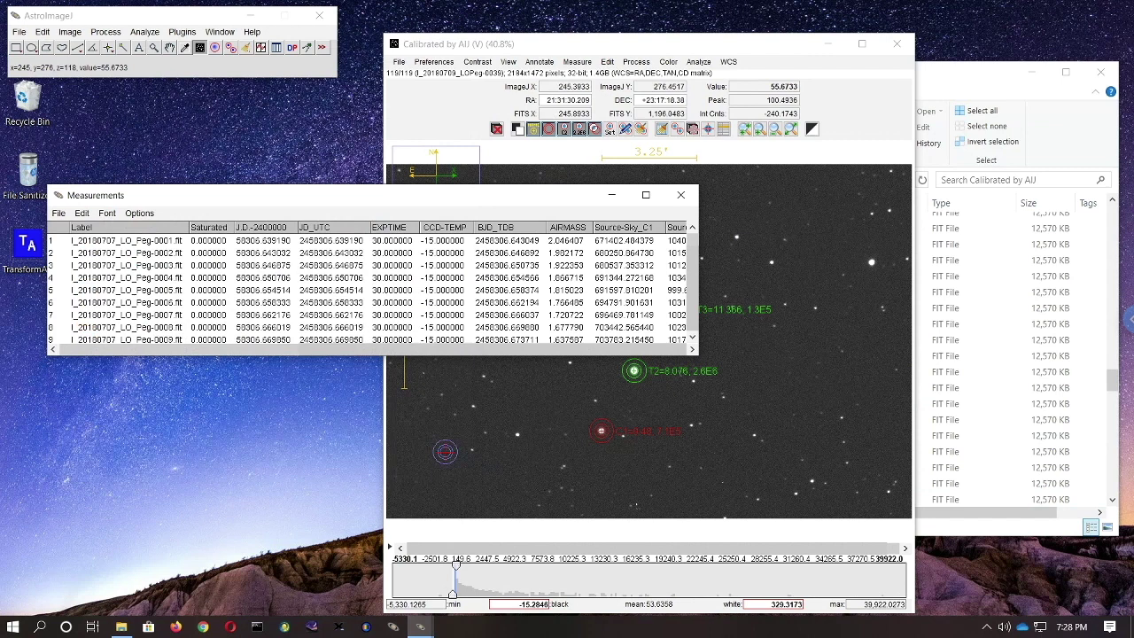